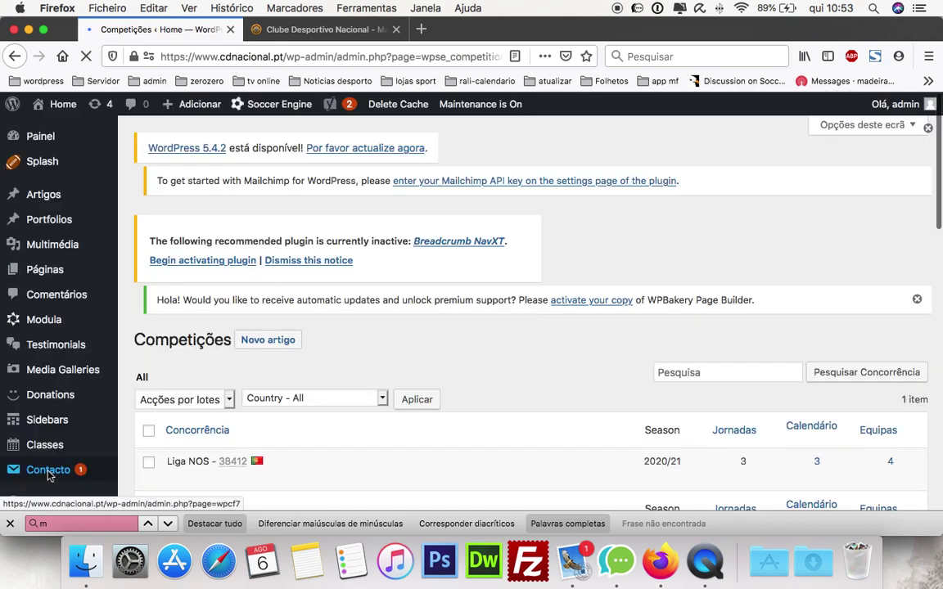
Step: Open the Liga NOS competition for editing and check its name and country settings
scroll(130, 373, "down", 2)
left_click(182, 394)
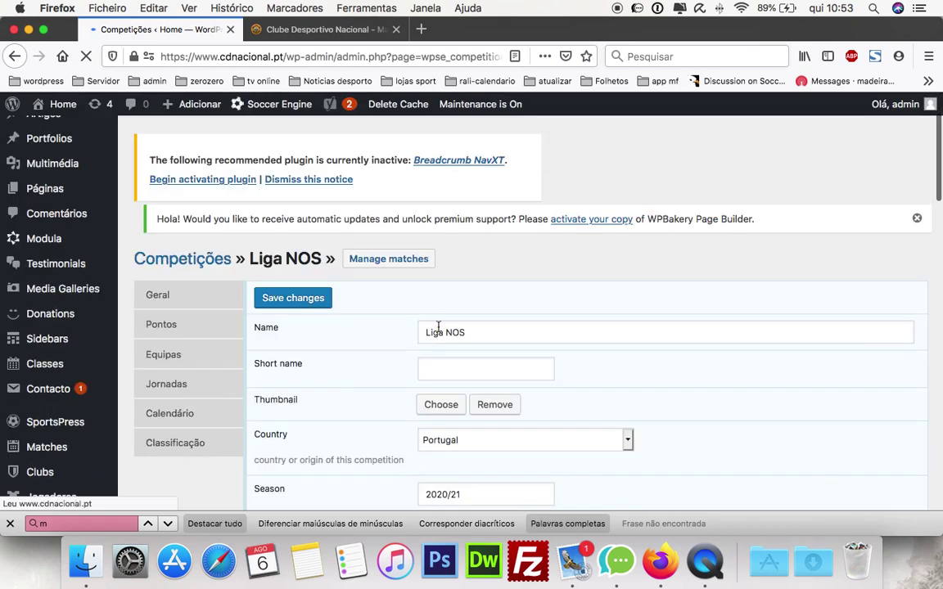
triple_click(471, 332)
scroll(480, 334, "down", 3)
left_click(474, 301)
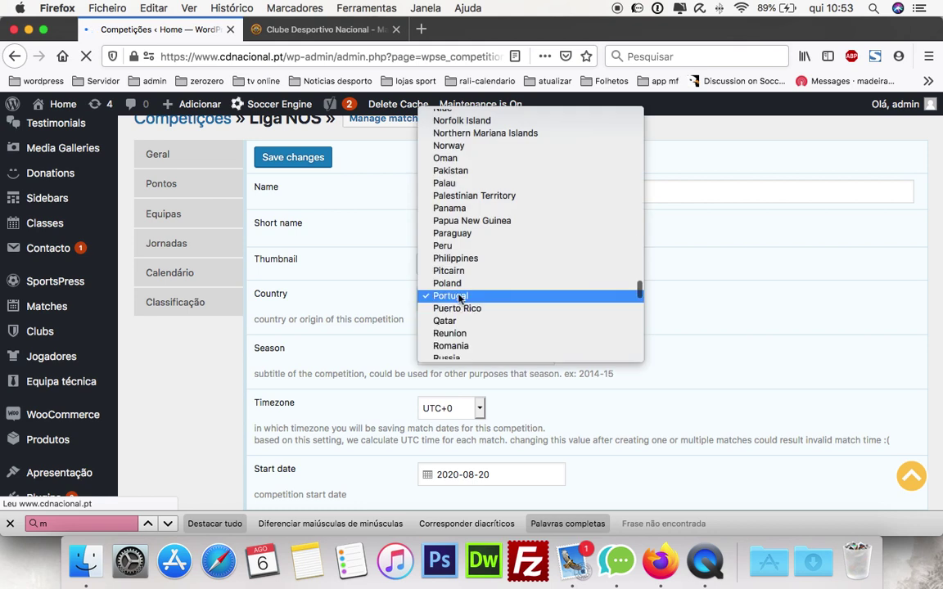
left_click(459, 299)
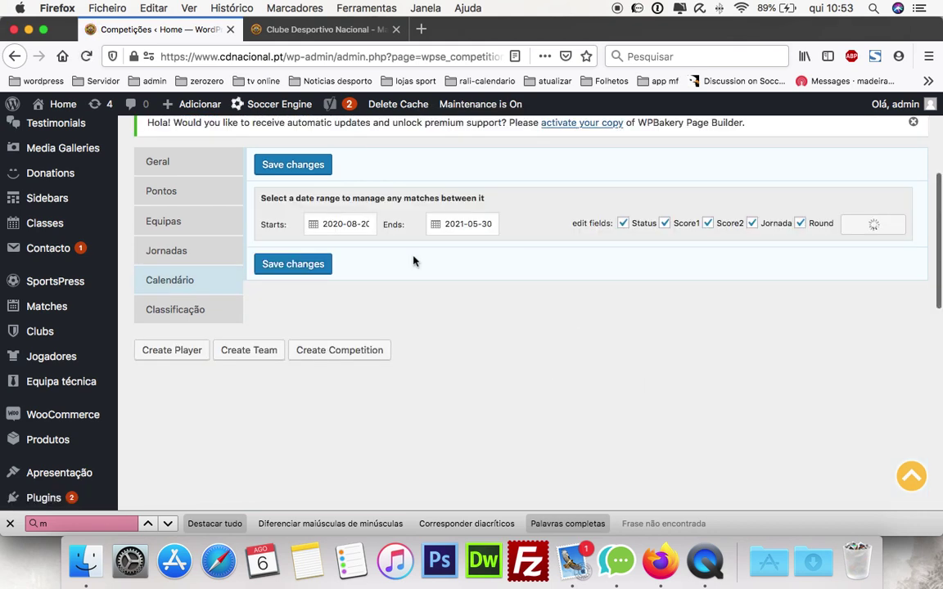
Step: Review the Liga NOS general settings, including season, timezone, start and end dates, and matchday options
left_click(155, 161)
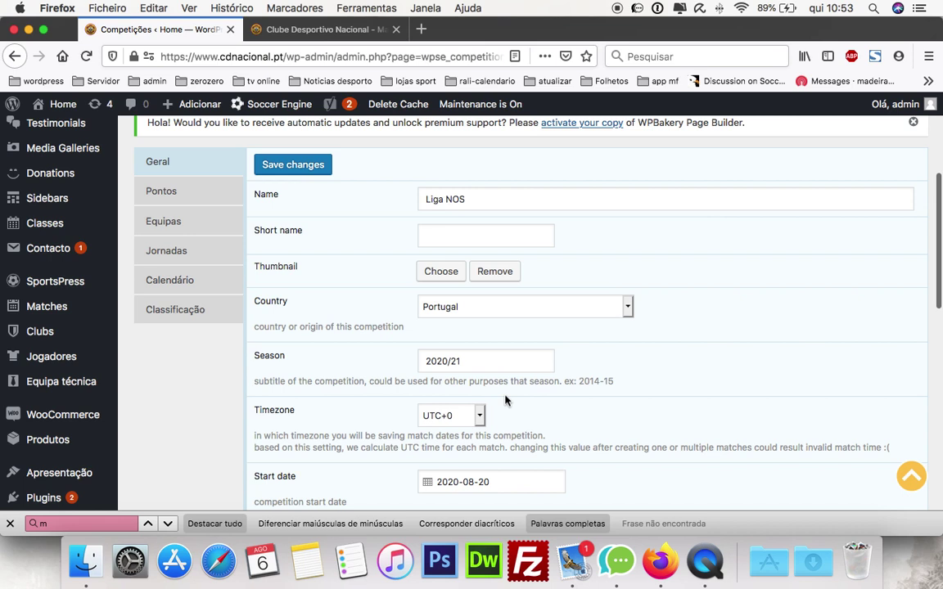
scroll(505, 400, "down", 5)
left_click(508, 305)
left_click(632, 321)
scroll(618, 384, "down", 3)
double_click(474, 413)
scroll(631, 426, "up", 2)
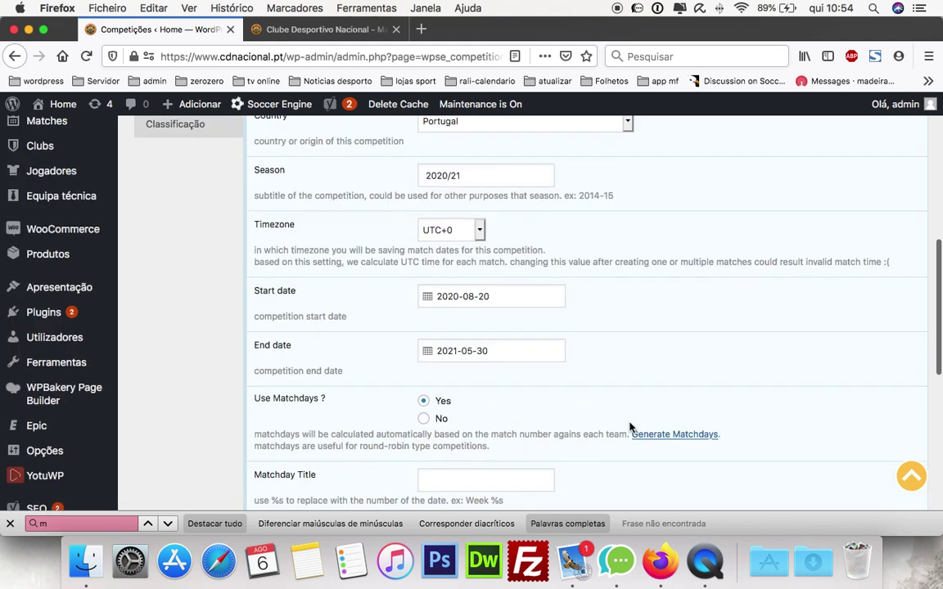
scroll(629, 427, "up", 6)
Step: Try to add P. Ferreira and Boavista to the teams participating in Liga NOS and save the changes
left_click(164, 302)
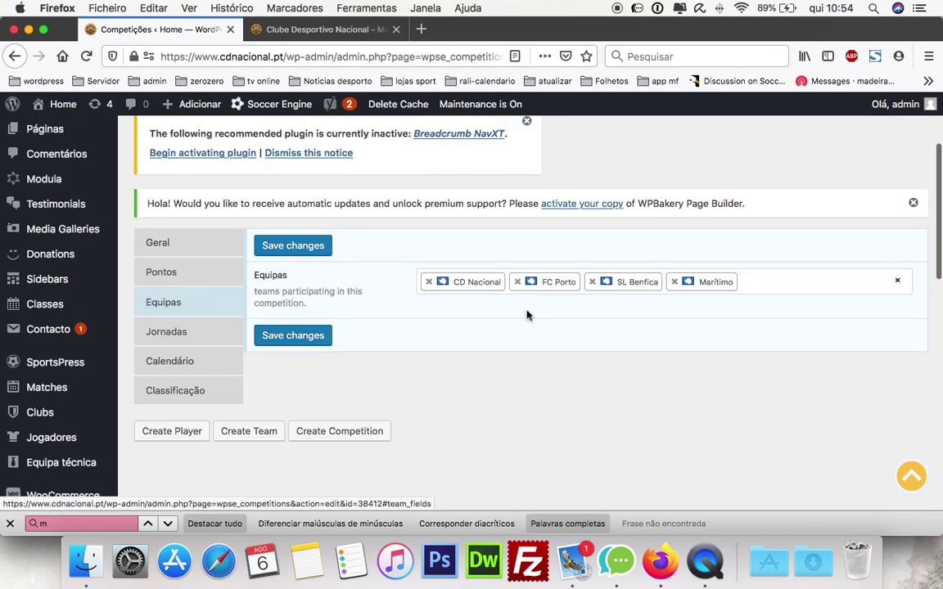
left_click(776, 284)
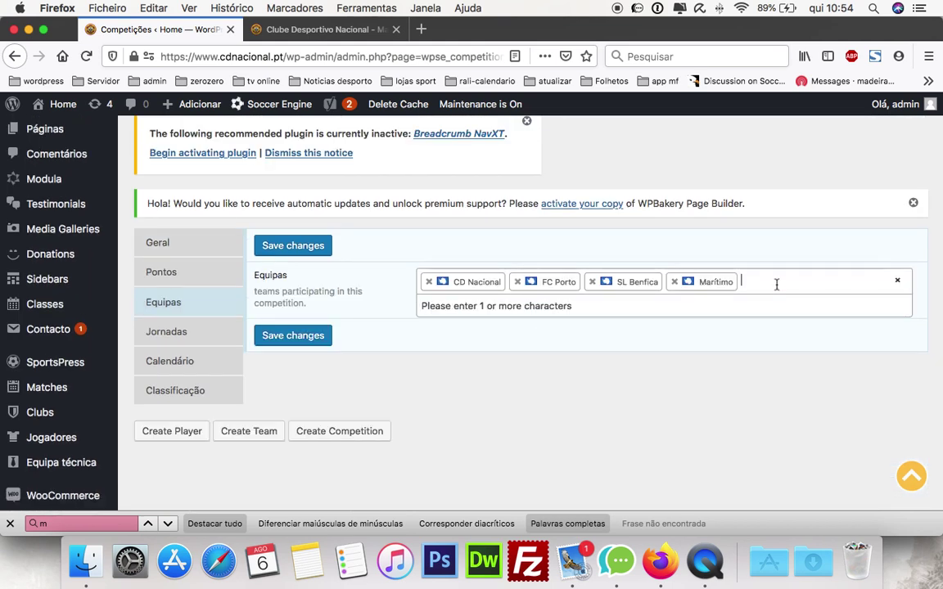
type("ferreira")
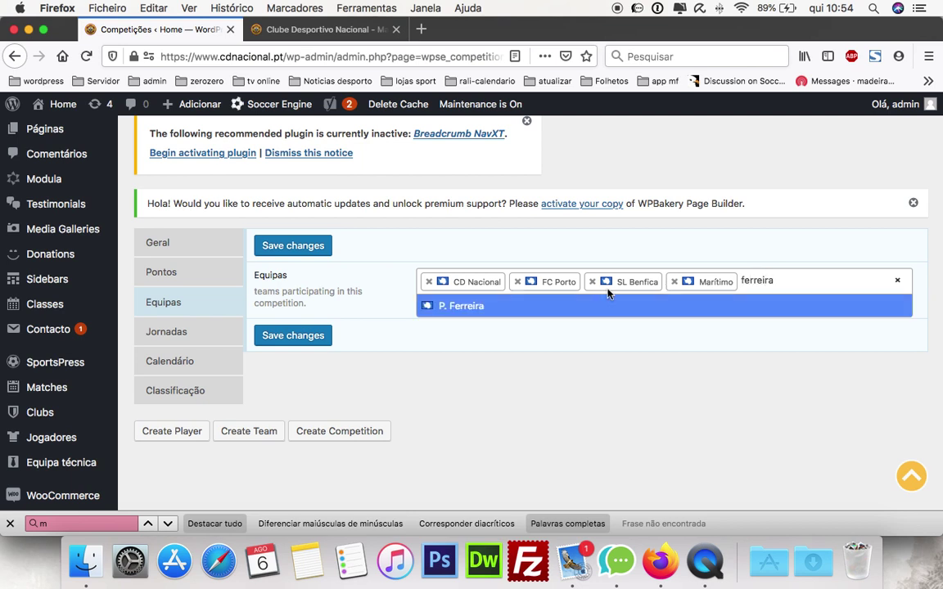
key("Return")
left_click(843, 282)
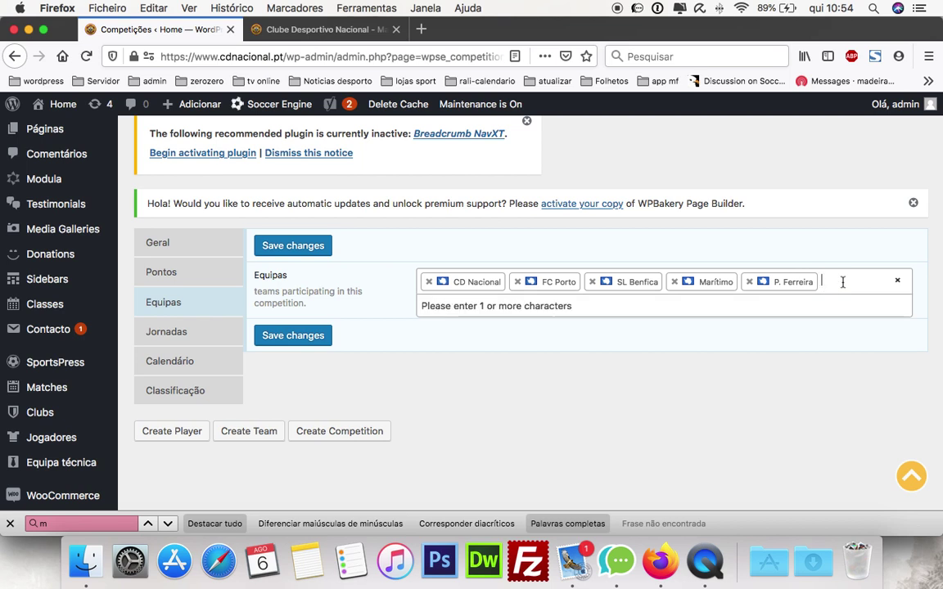
type("boabi")
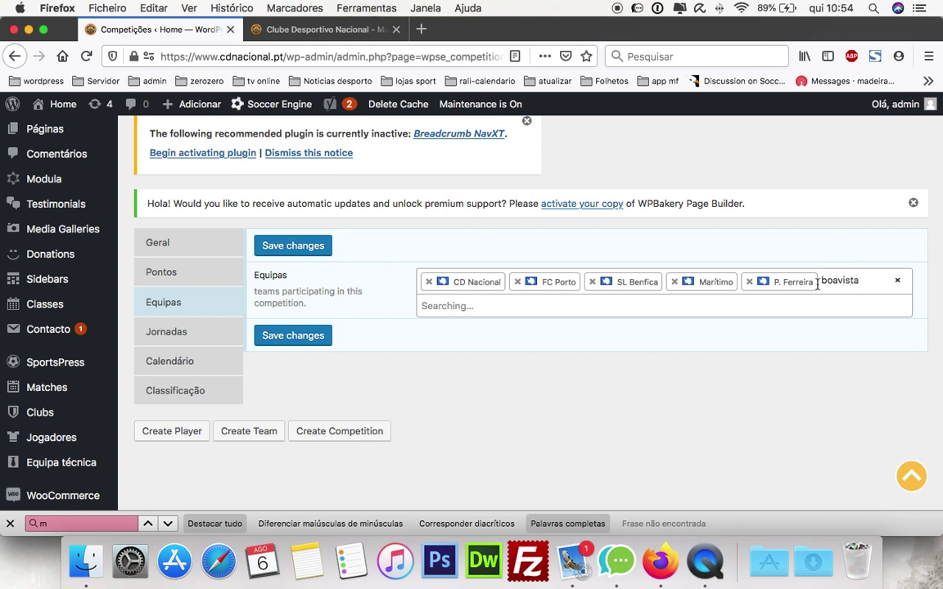
left_click(438, 310)
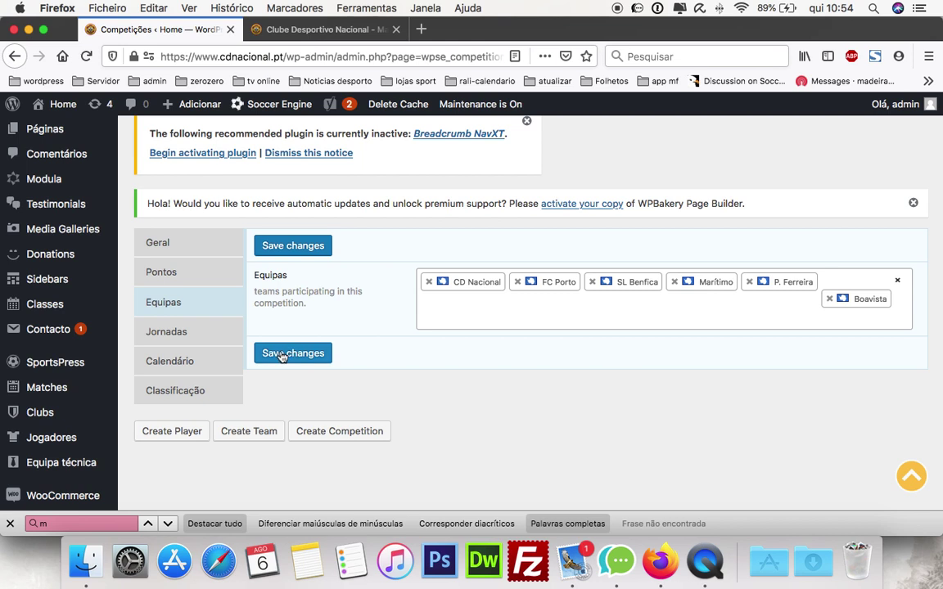
type("el")
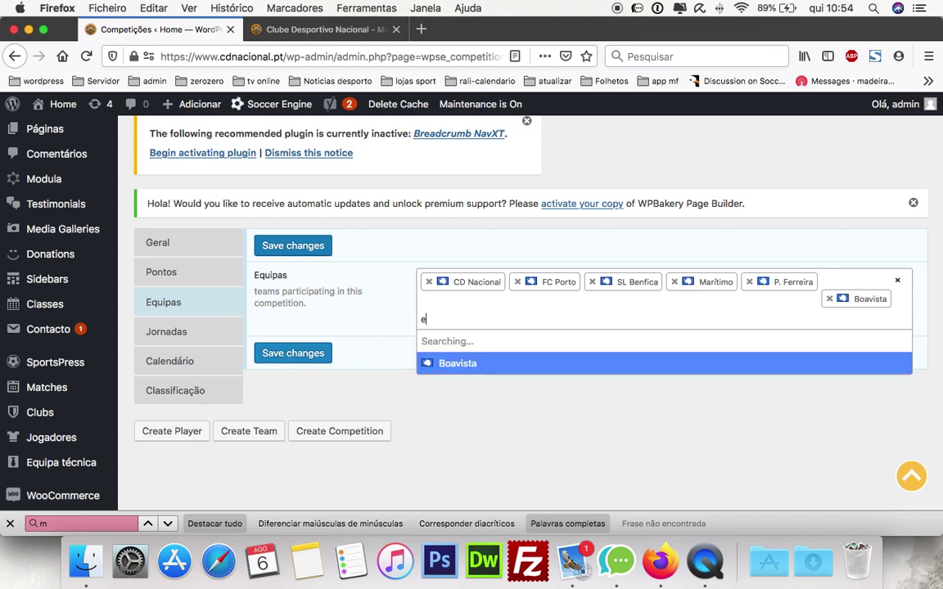
key("BackSpace")
key("BackSpace")
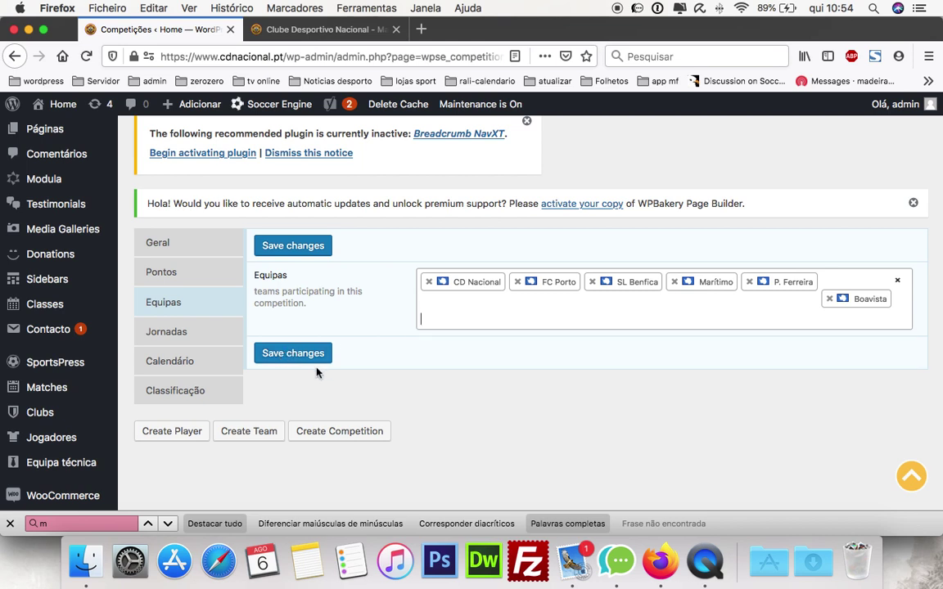
left_click(307, 357)
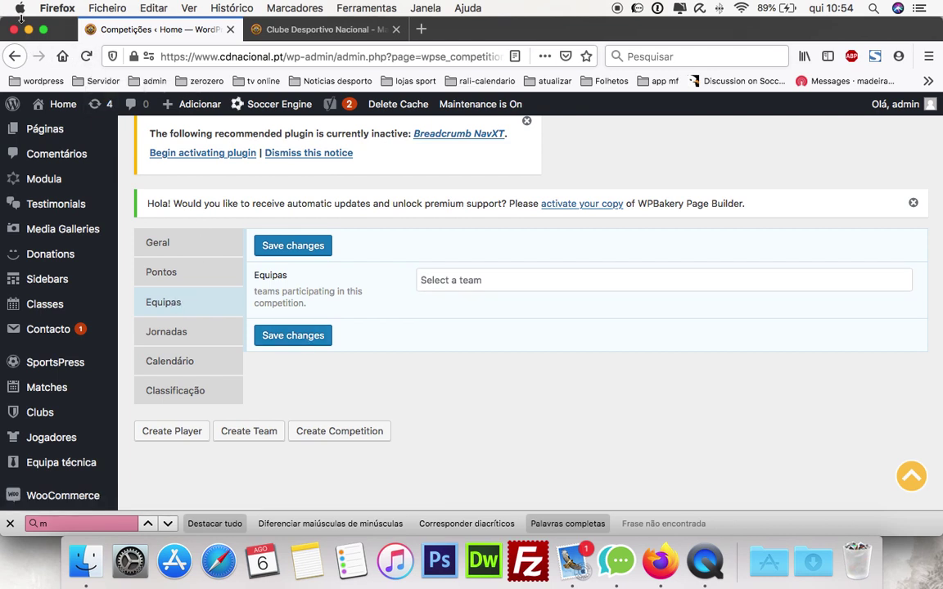
Step: Return to the competitions list and reopen Liga NOS for editing
left_click(479, 283)
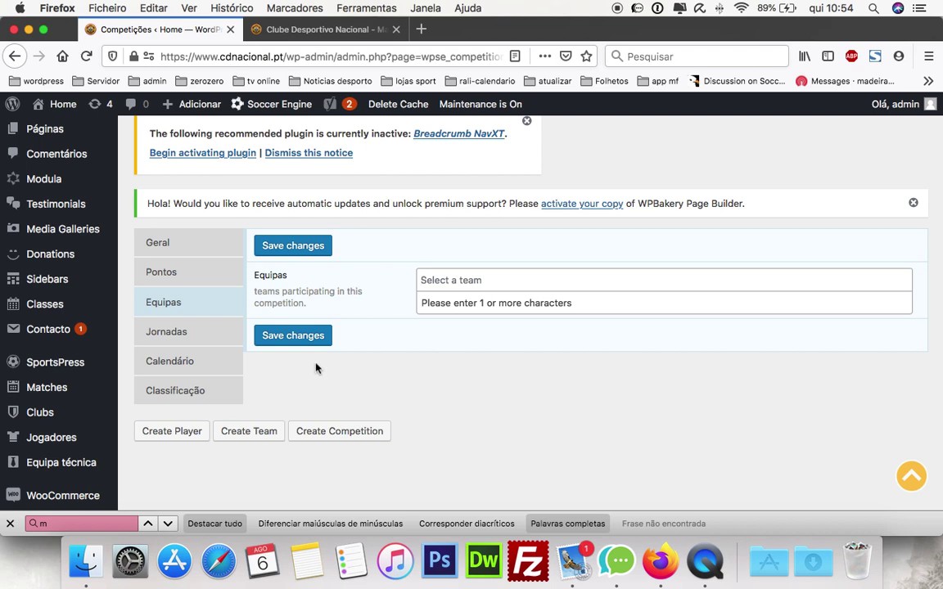
left_click(12, 55)
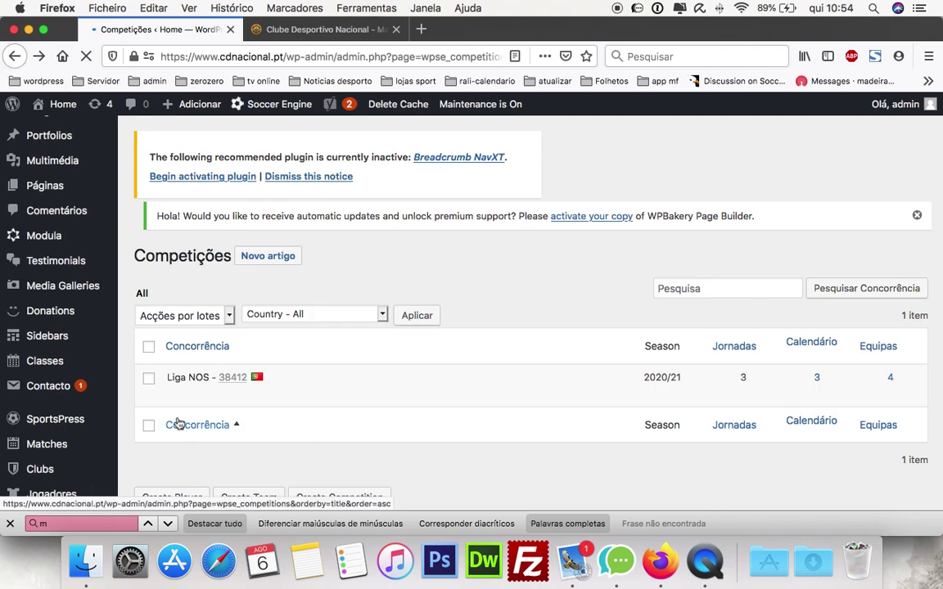
left_click(176, 392)
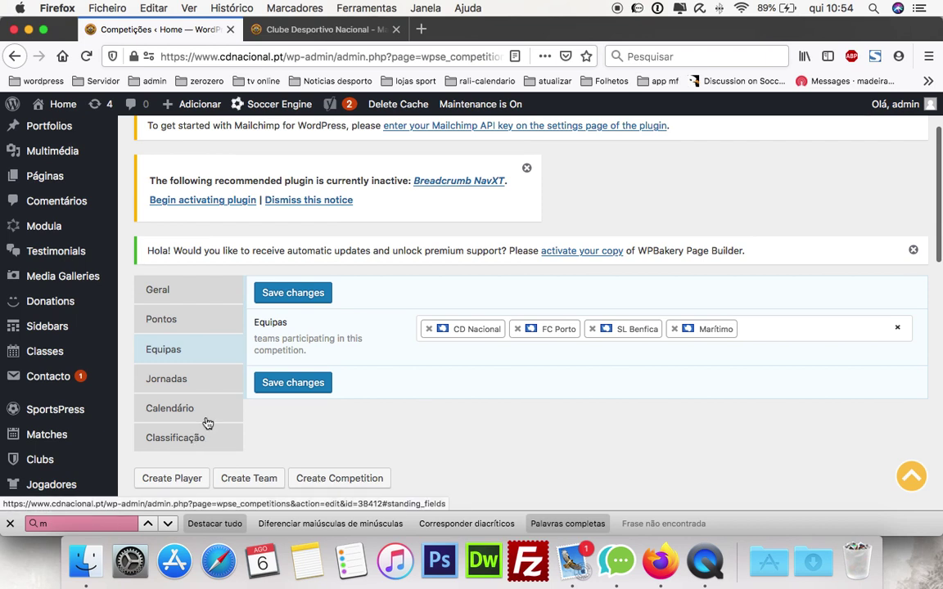
Step: Add a new round to the competition, title it Jornada 4, and update that round
left_click(204, 383)
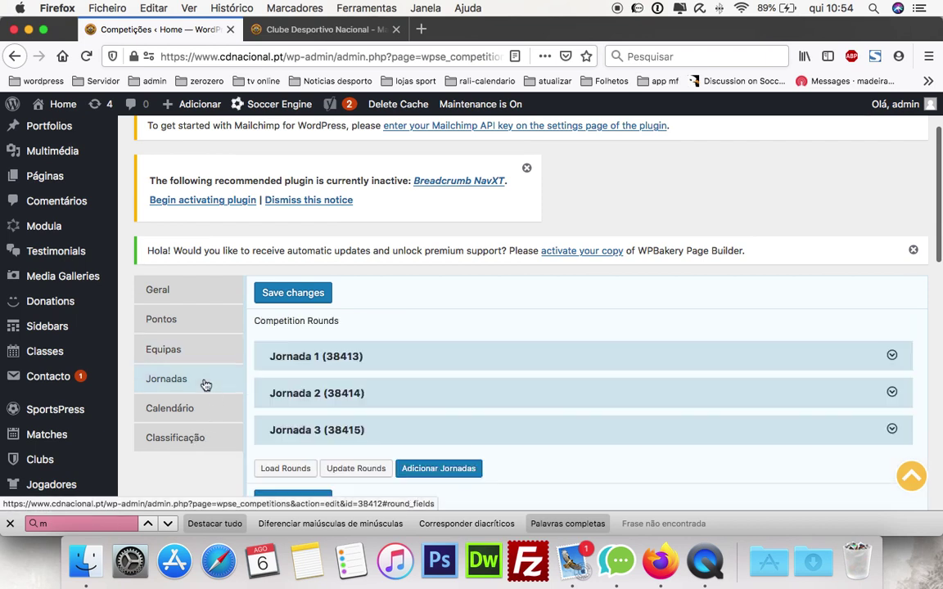
left_click(442, 470)
scroll(438, 449, "down", 2)
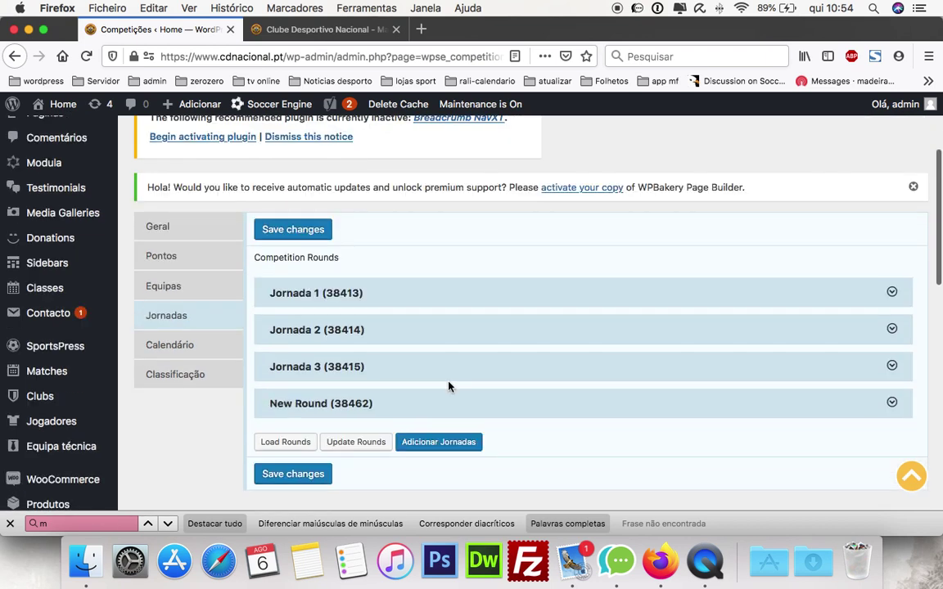
left_click(463, 407)
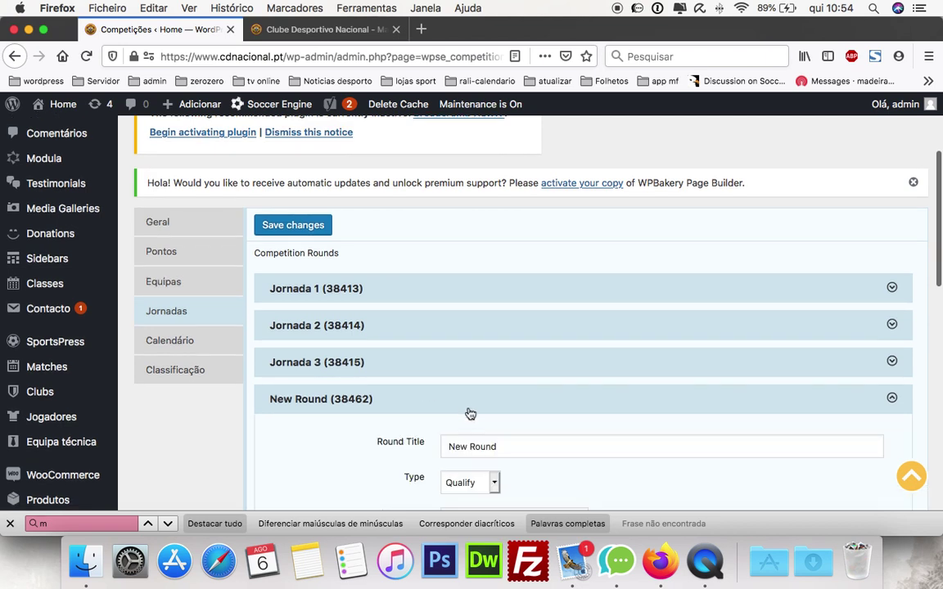
scroll(491, 411, "down", 2)
left_click(398, 382)
type("Jorn")
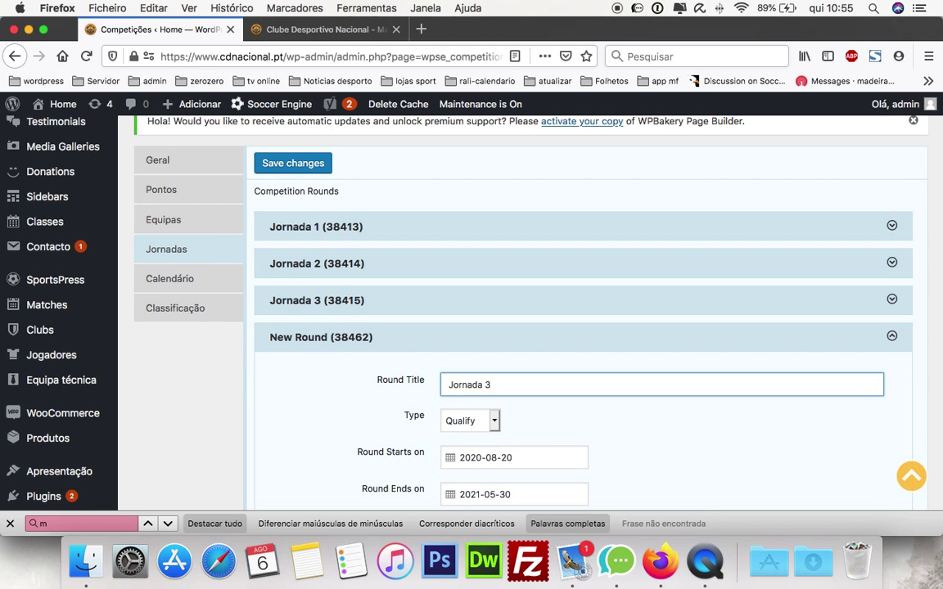
type("ada 4")
key("super+a")
scroll(421, 409, "down", 7)
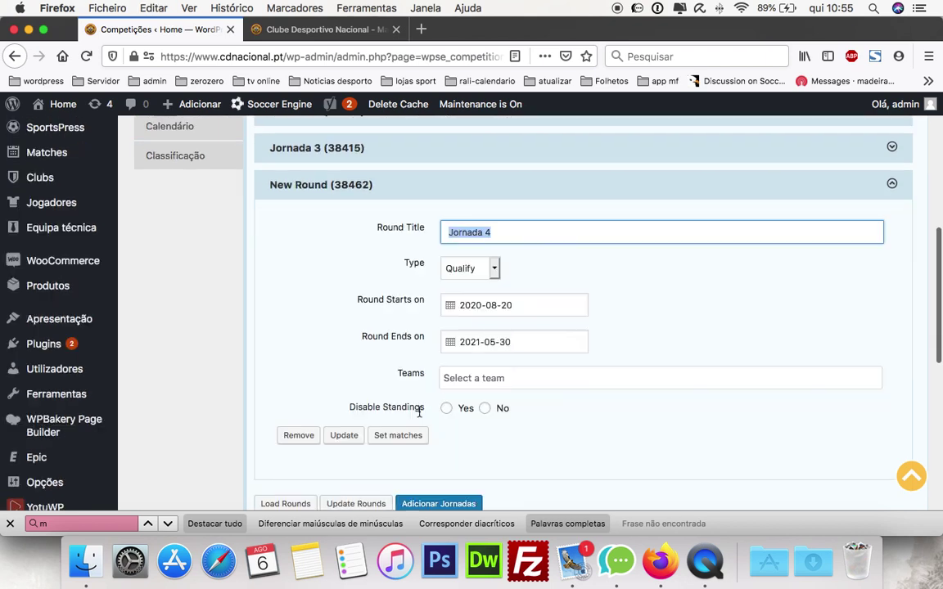
left_click(344, 360)
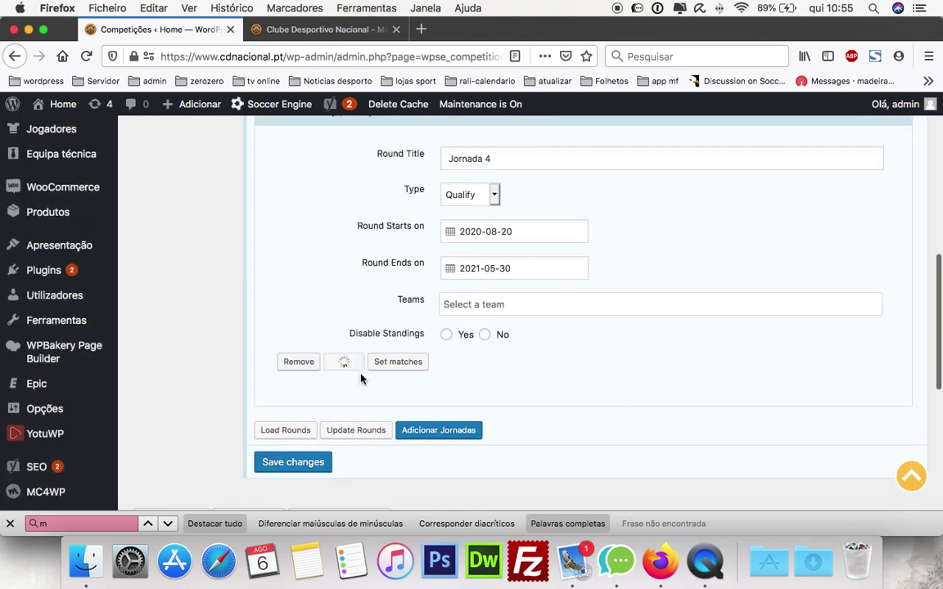
Step: Add another round below Jornada 4 and title it Jornada 5
left_click(439, 432)
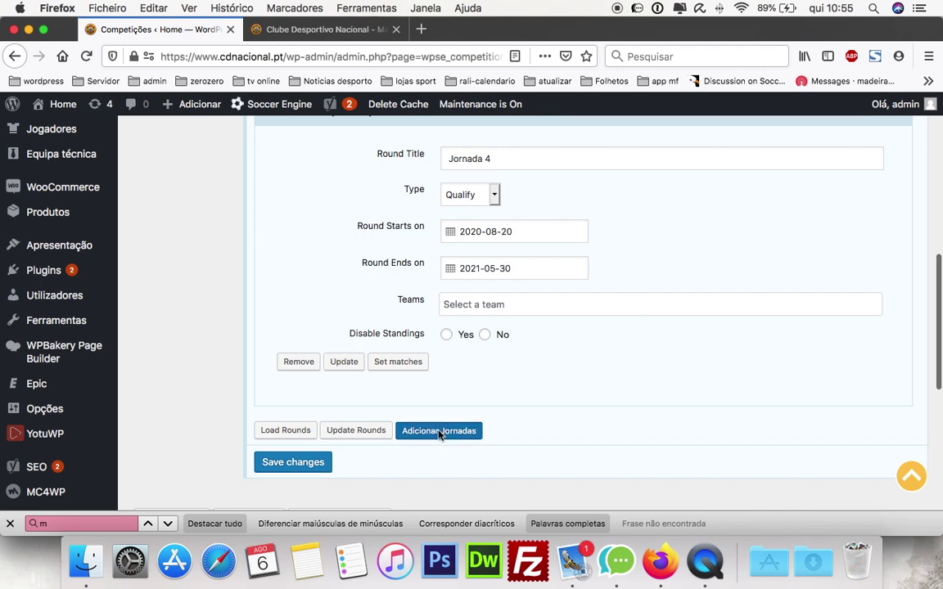
scroll(438, 442, "down", 2)
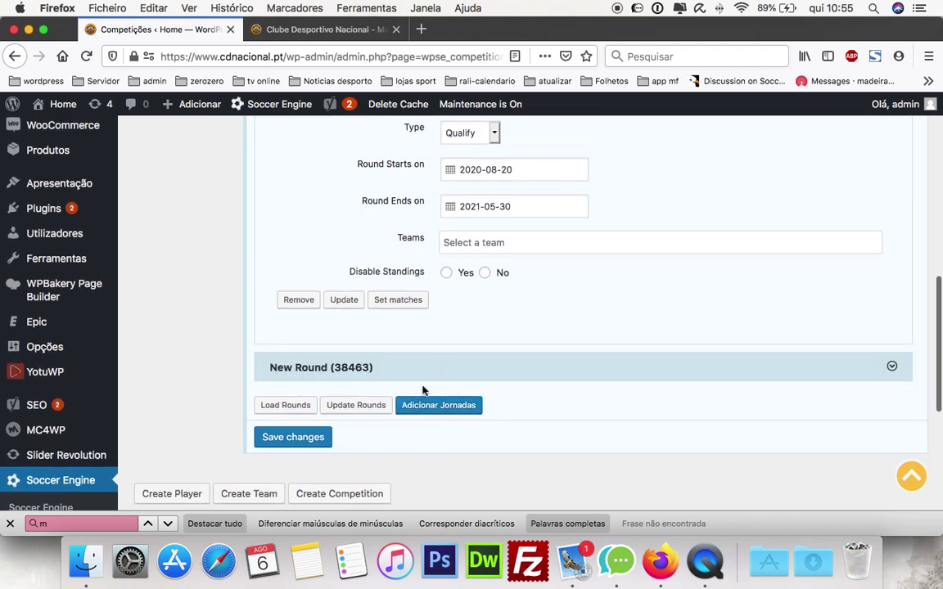
left_click(421, 378)
left_click(498, 414)
key("super+a")
type("Jornada 4")
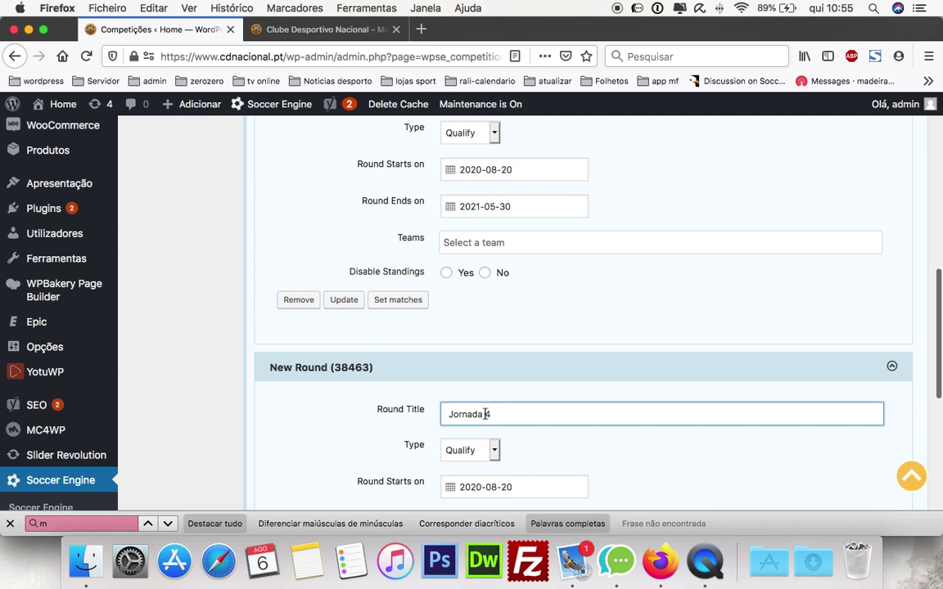
scroll(497, 415, "down", 5)
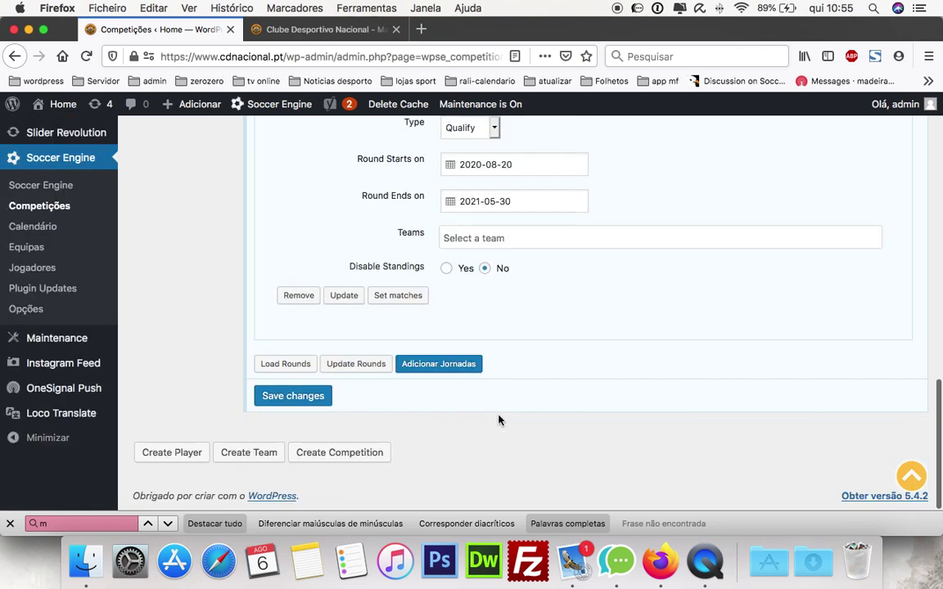
Step: Add another round below Jornada 5 and title it Jornada 6
left_click(416, 373)
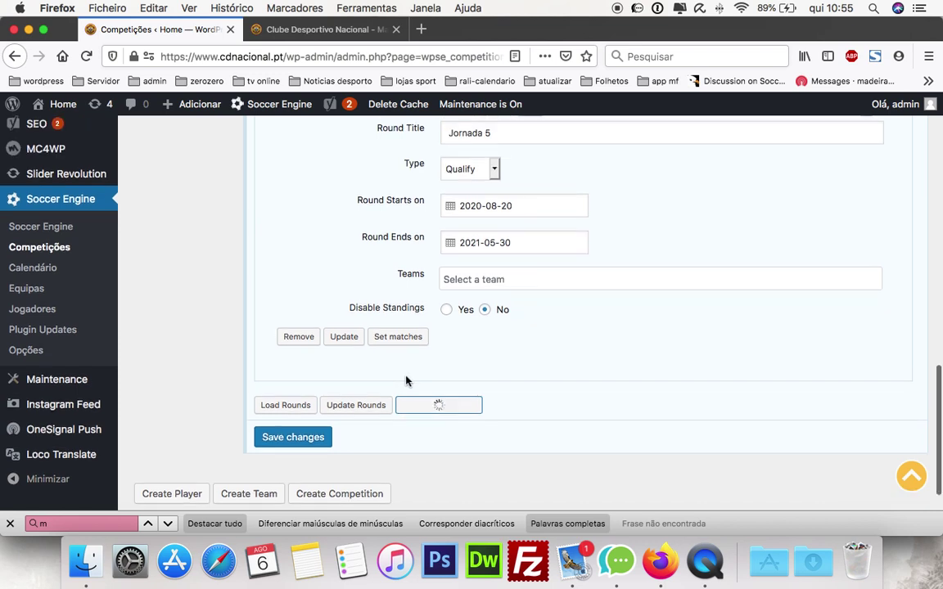
left_click(486, 410)
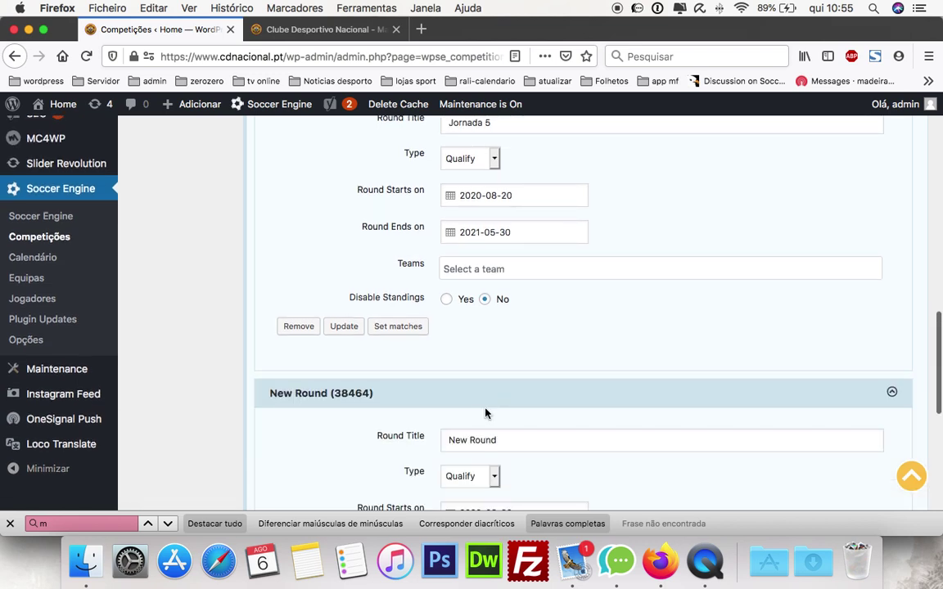
scroll(491, 393, "down", 2)
left_click(498, 374)
key("super+a")
type("Jornada 4")
double_click(498, 374)
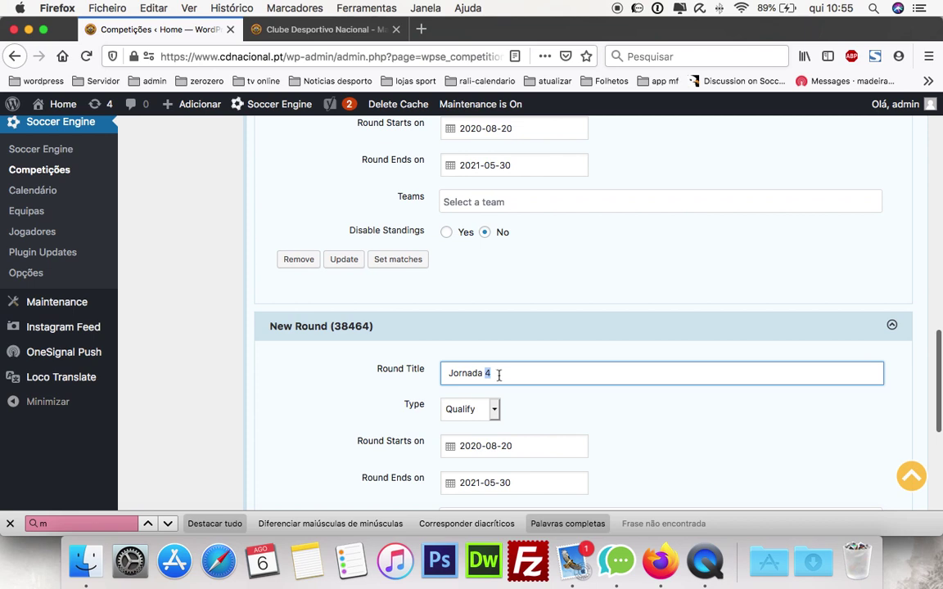
type("6")
scroll(496, 381, "down", 3)
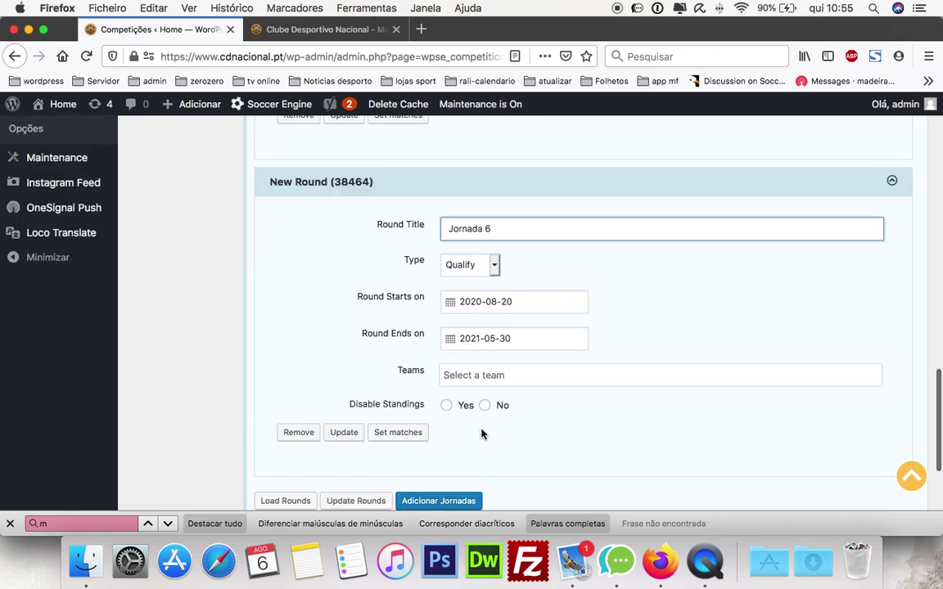
scroll(481, 435, "down", 2)
Step: Add a round titled Jornada 7 below Jornada 6 and update all the competition rounds
left_click(467, 405)
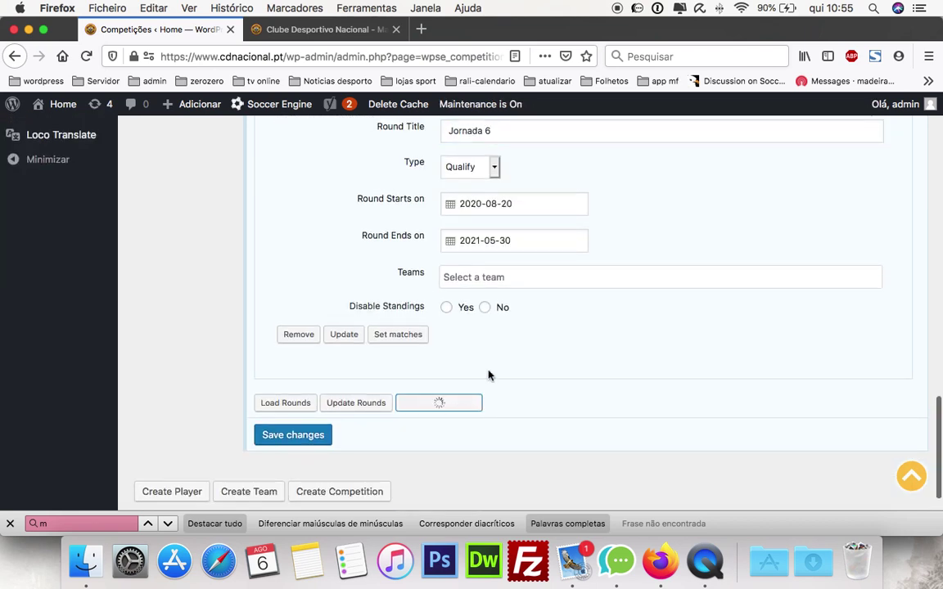
scroll(497, 419, "down", 2)
left_click(573, 336)
left_click(554, 372)
key("super+a")
type("Jornada ")
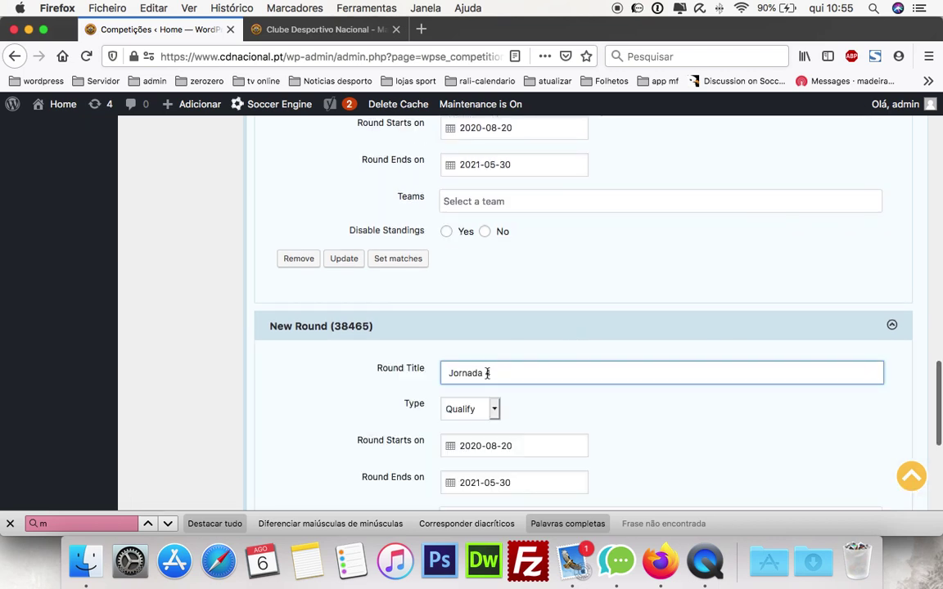
type("7")
scroll(437, 336, "down", 5)
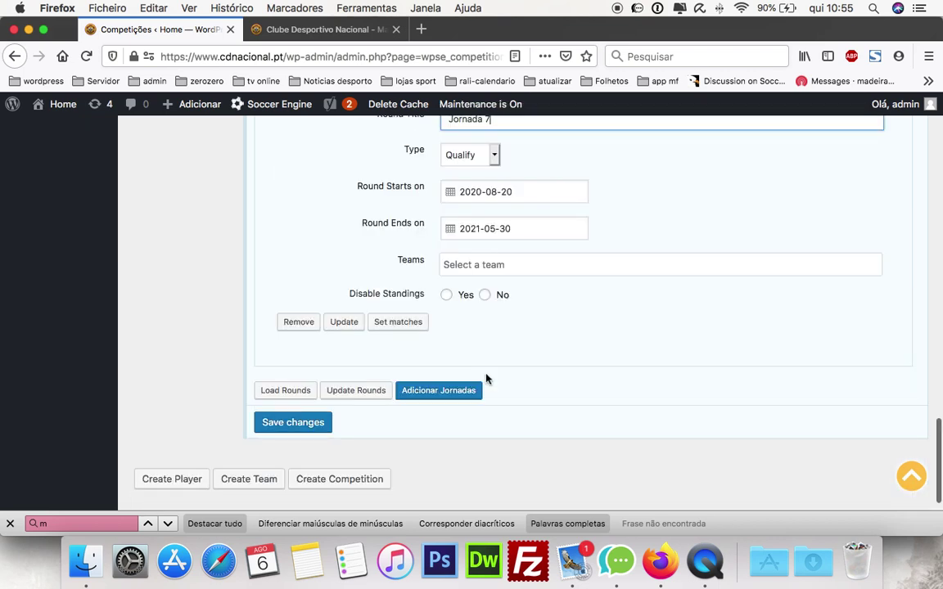
left_click(365, 392)
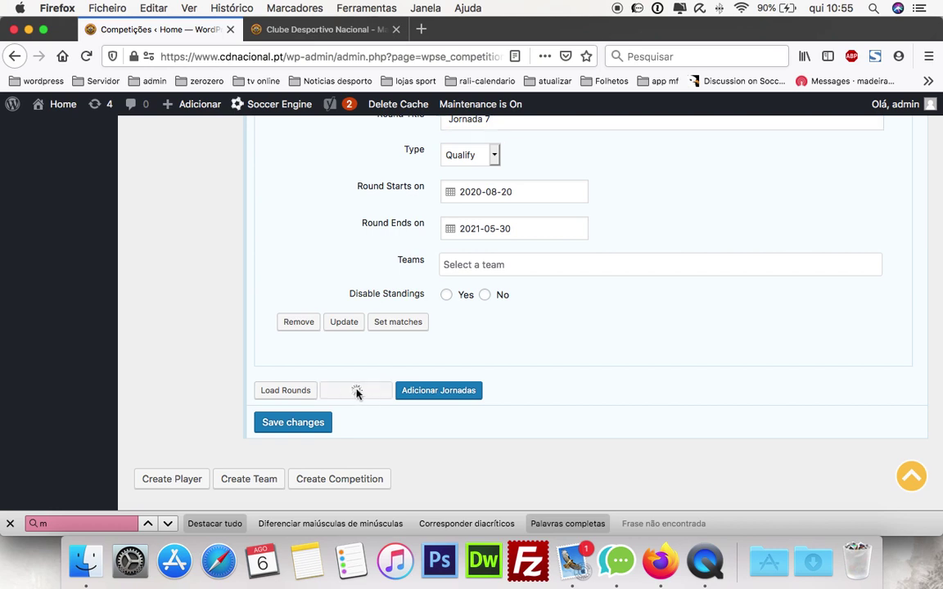
Step: Reload the competition's rounds and save the competition changes
left_click(299, 392)
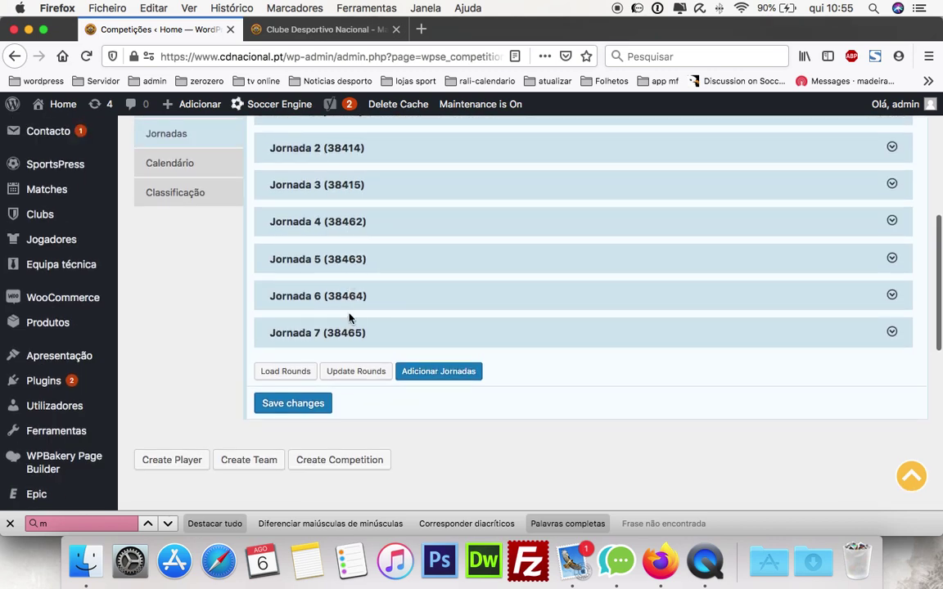
left_click(315, 409)
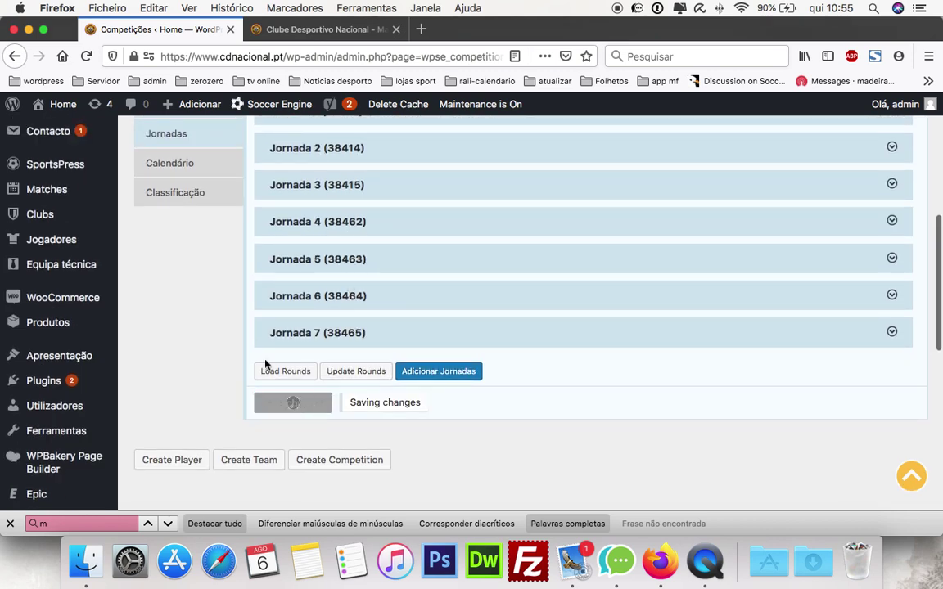
scroll(238, 344, "up", 1)
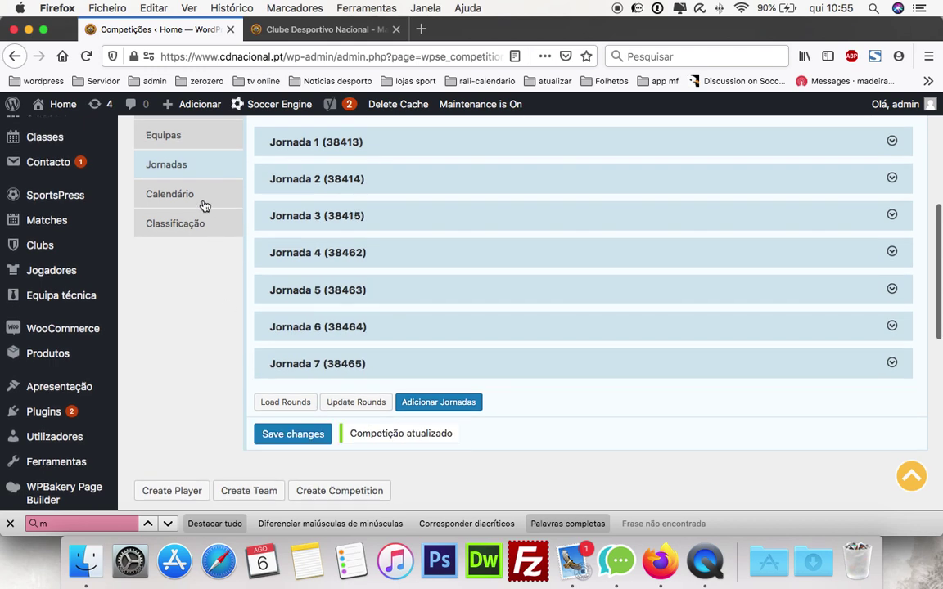
Step: Open the competition calendar and load the matches dated from 2020-08-29 to 2021-05-29 for management
left_click(205, 206)
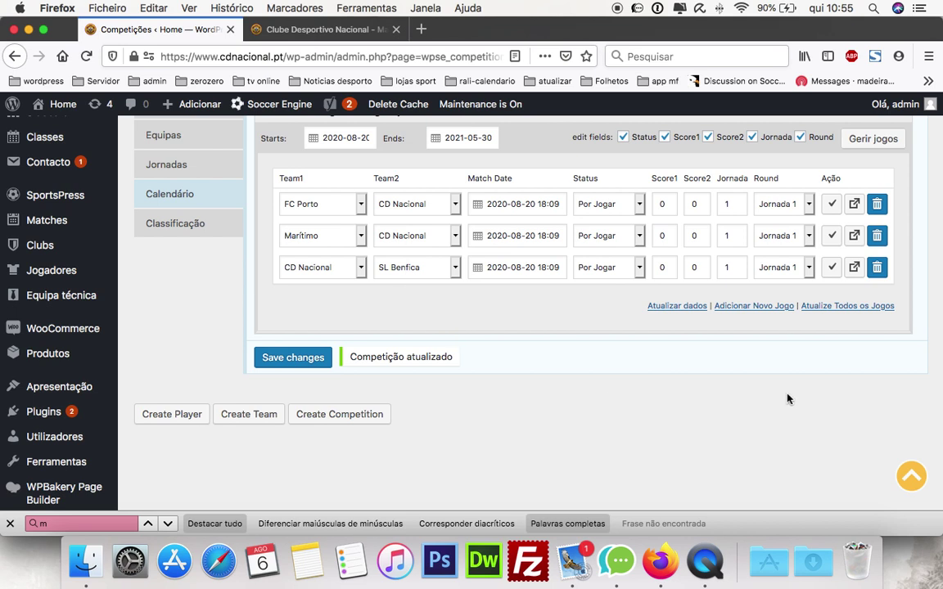
left_click(739, 308)
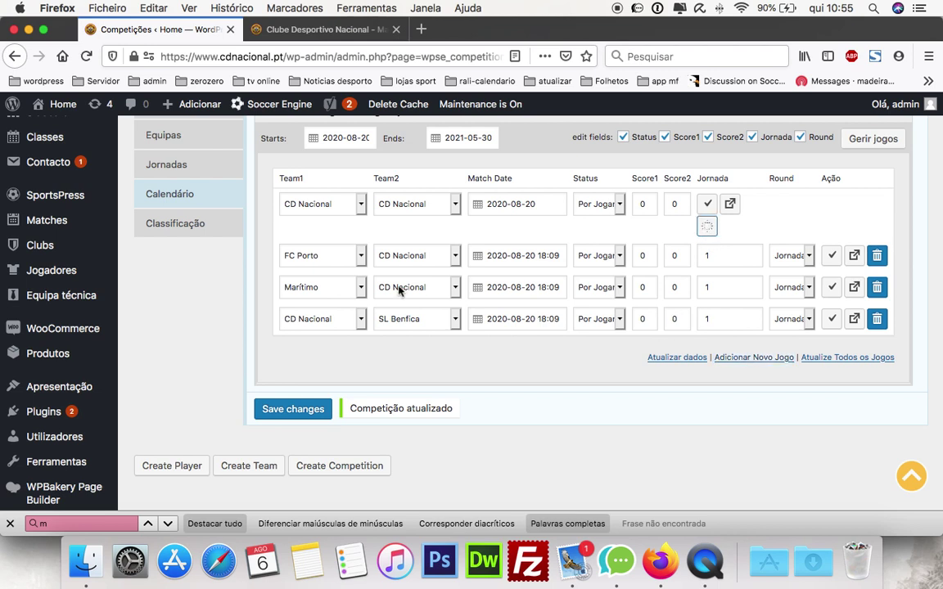
left_click(361, 184)
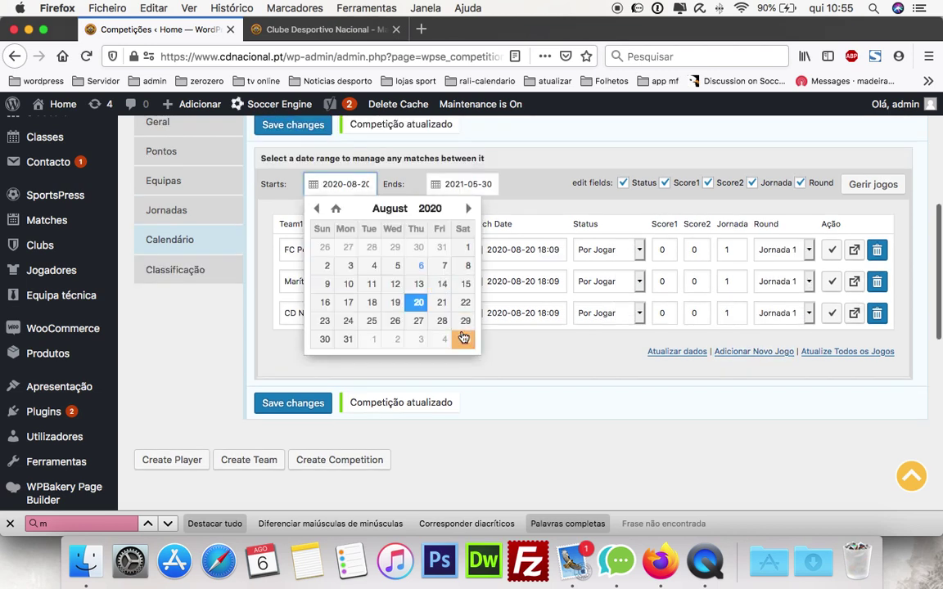
left_click(418, 297)
left_click(482, 184)
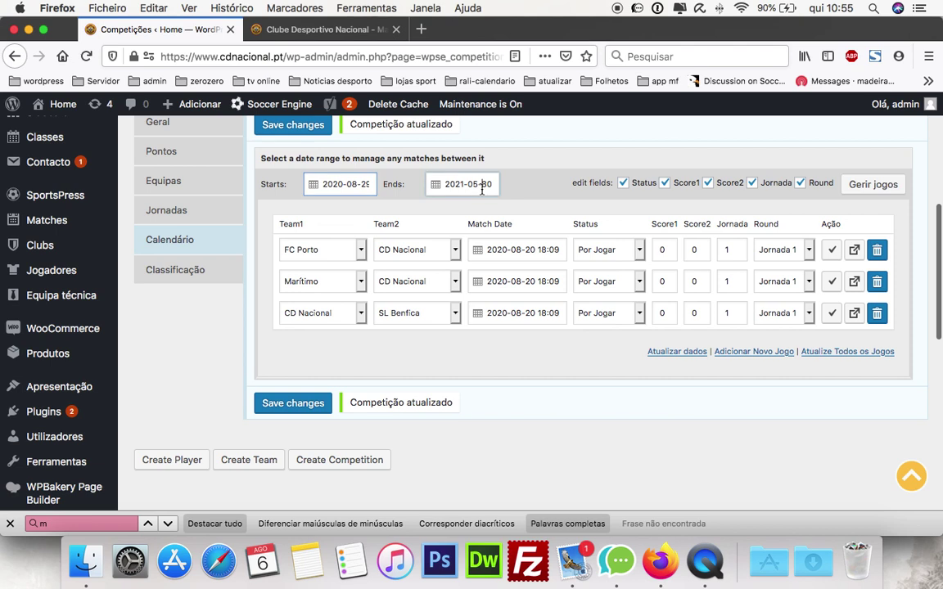
left_click(589, 322)
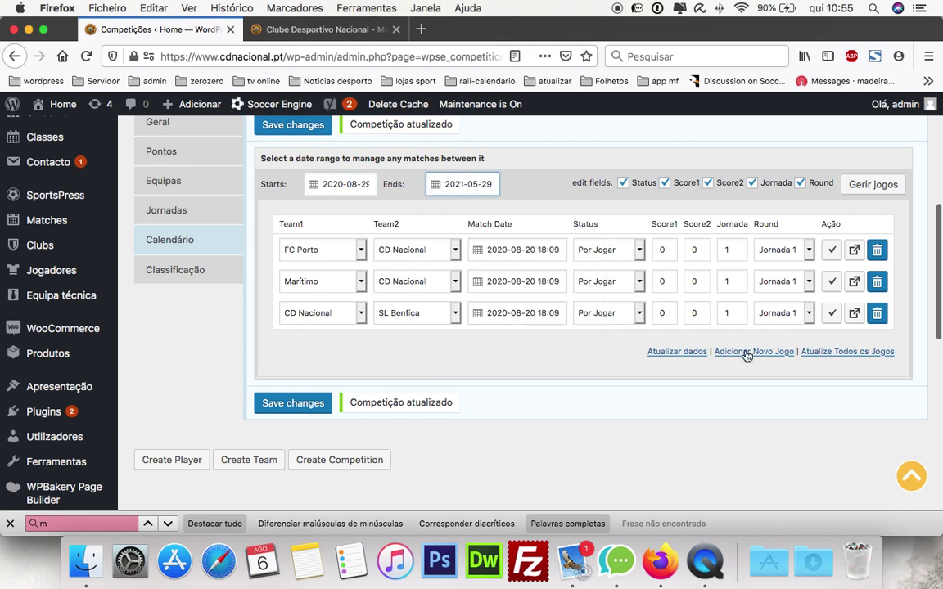
left_click(873, 185)
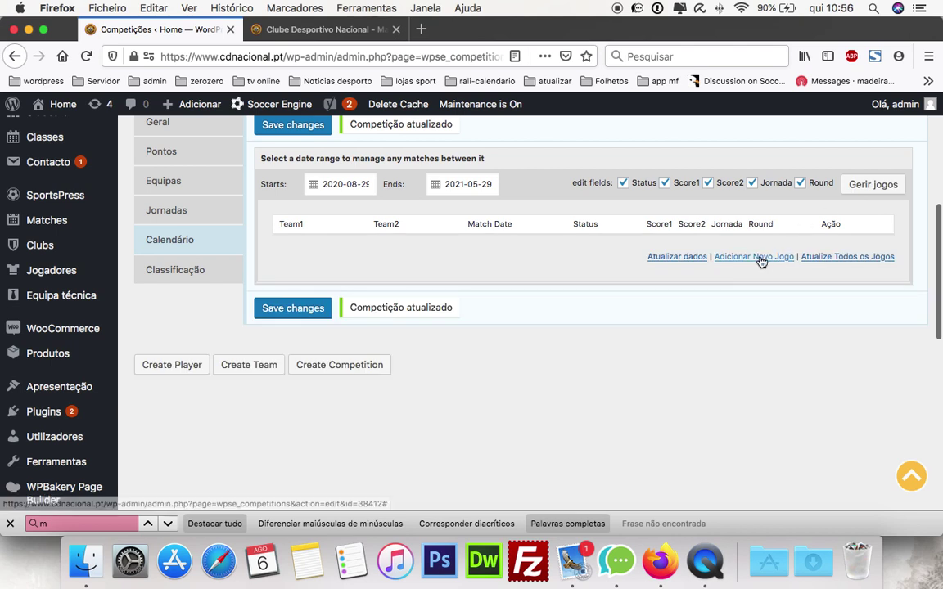
Step: Add three new matches to the calendar and refresh the match data
left_click(759, 258)
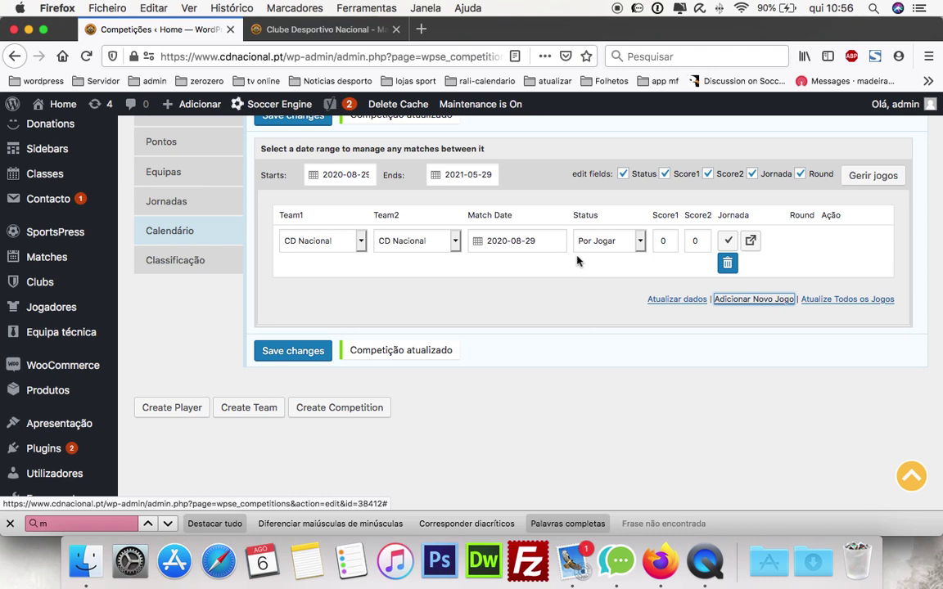
left_click(752, 300)
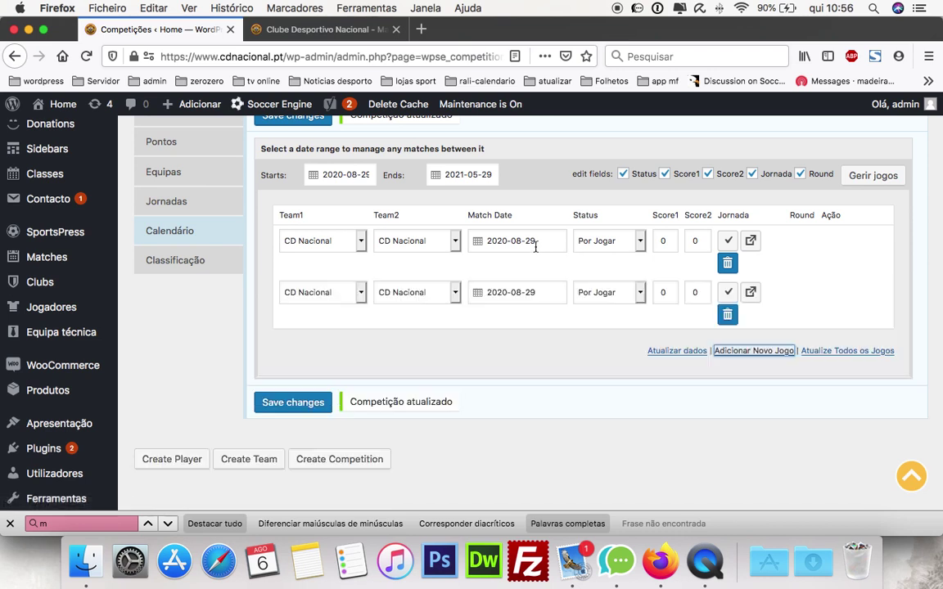
left_click(742, 354)
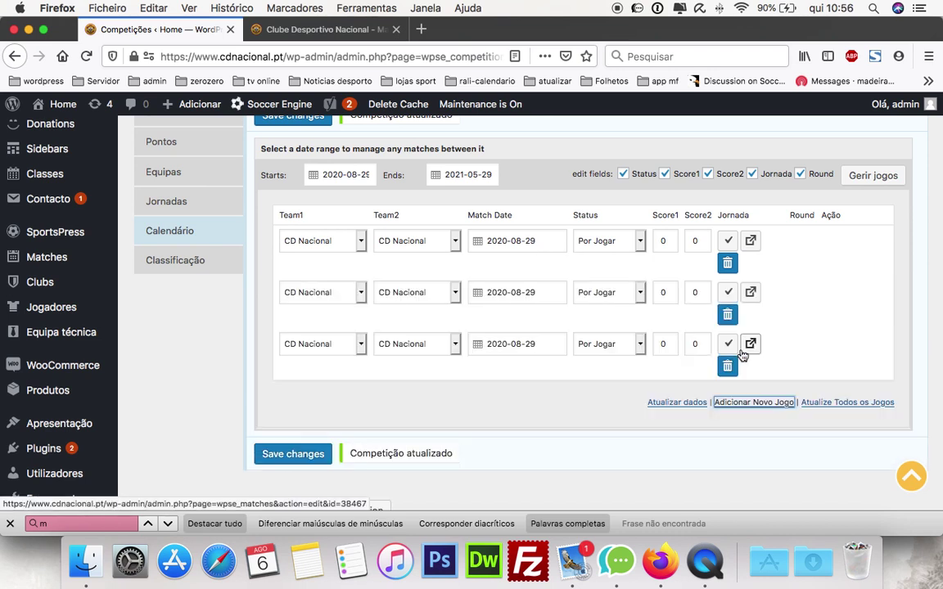
left_click(684, 402)
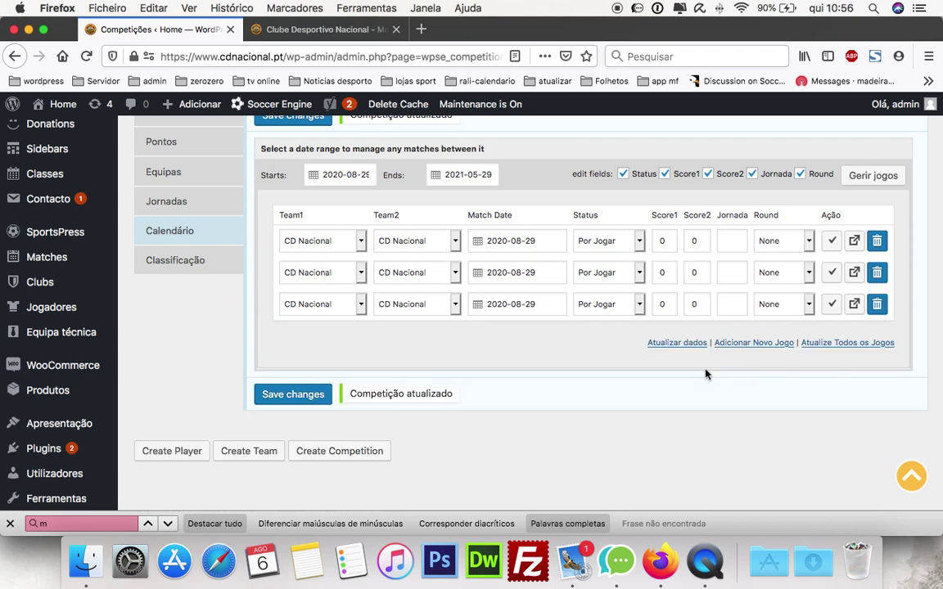
Step: Assign the round Jornada 2 to all three new matches
left_click(774, 241)
left_click(782, 264)
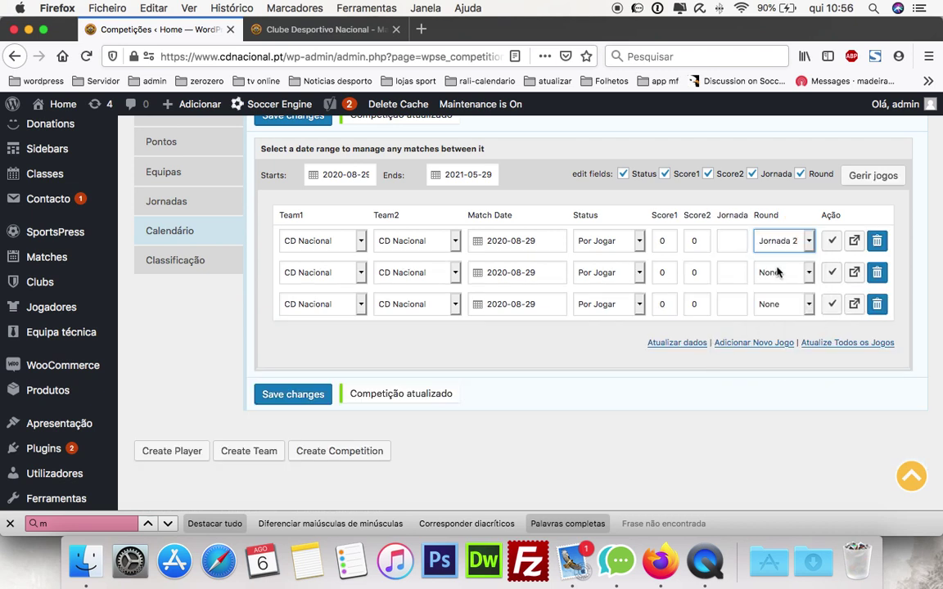
left_click(778, 272)
left_click(786, 293)
left_click(782, 304)
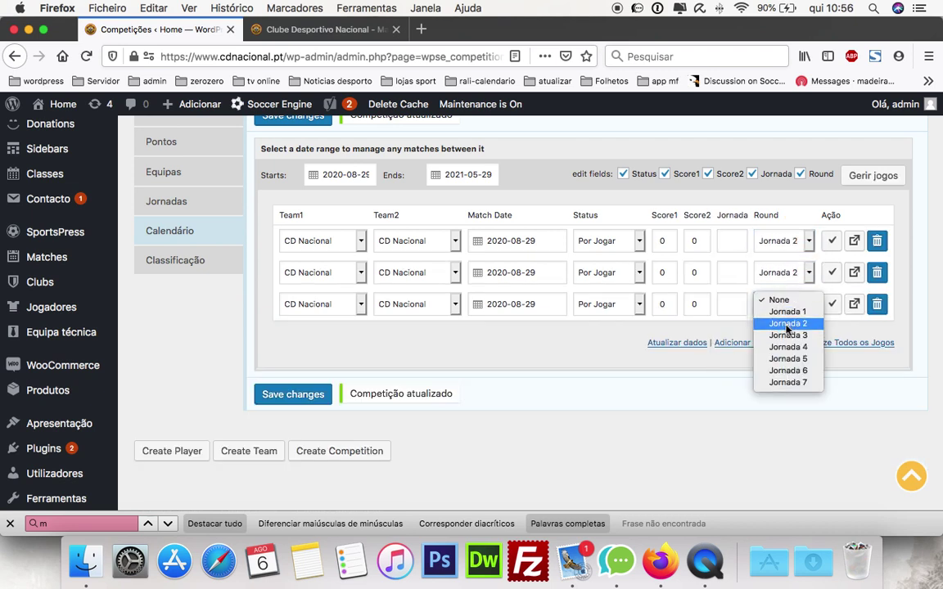
left_click(787, 324)
Step: Set the jornada number to 2 for each of the three matches
left_click(736, 244)
type("2")
left_click(730, 270)
type("2")
left_click(720, 304)
type("2")
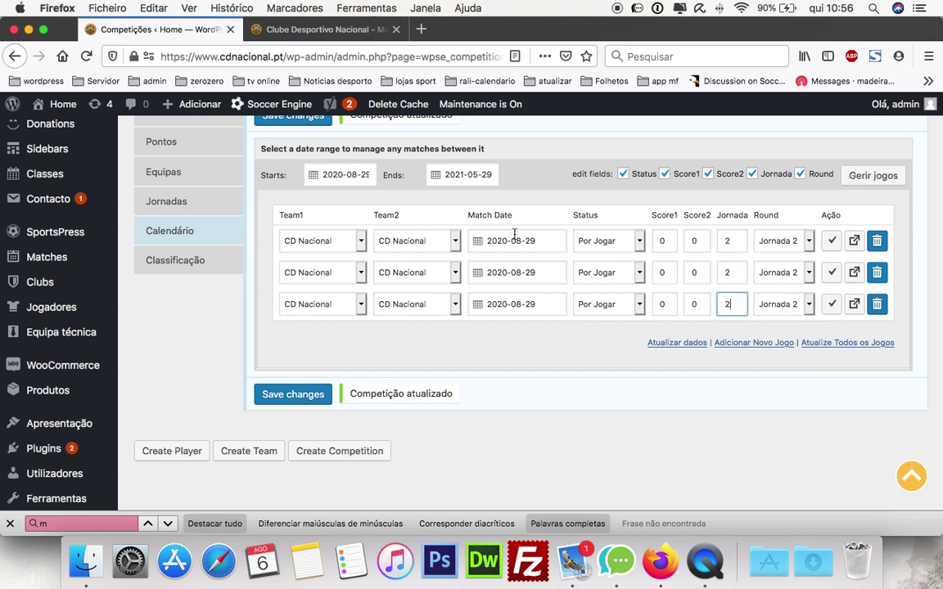
left_click(540, 240)
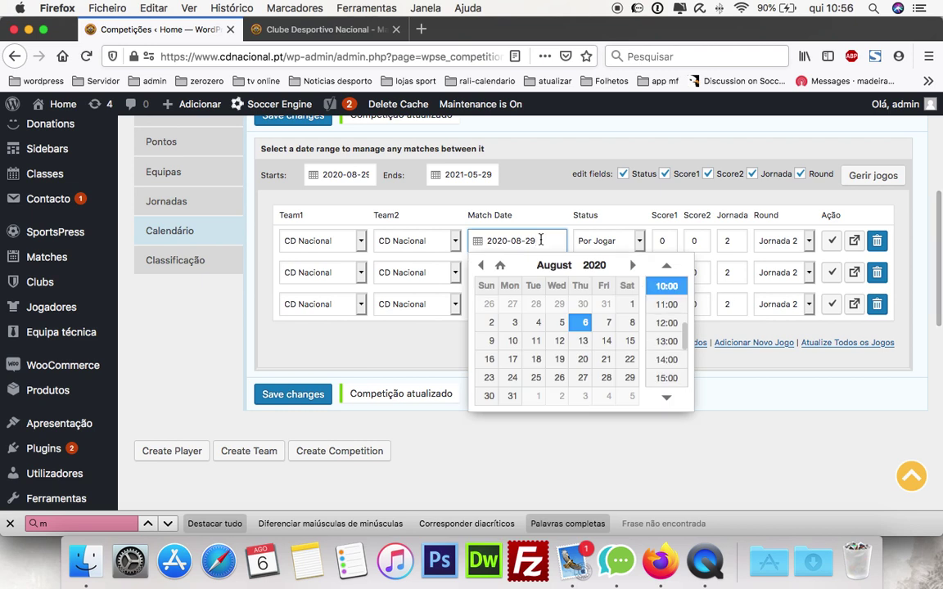
left_click(664, 285)
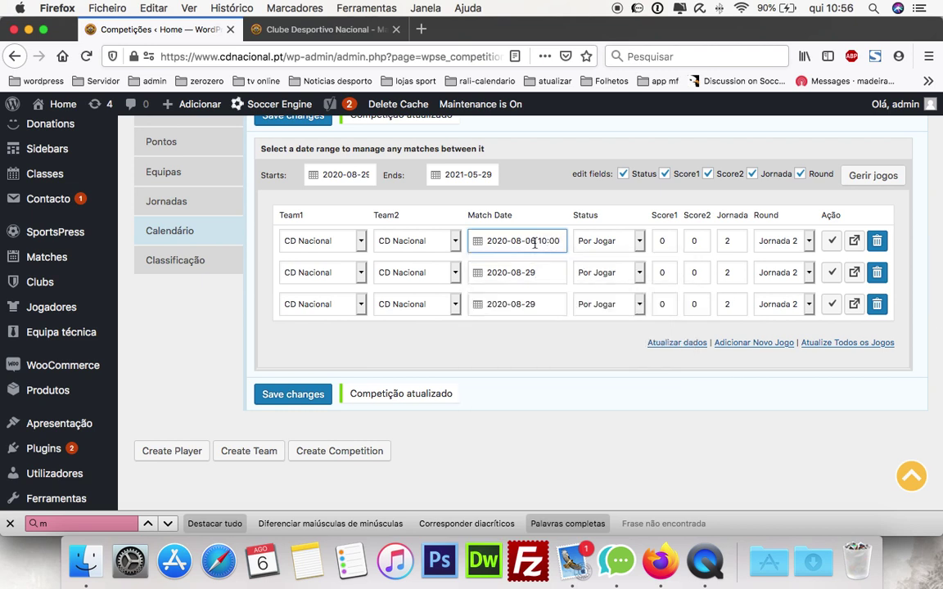
left_click(537, 243)
left_click(565, 340)
left_click(524, 273)
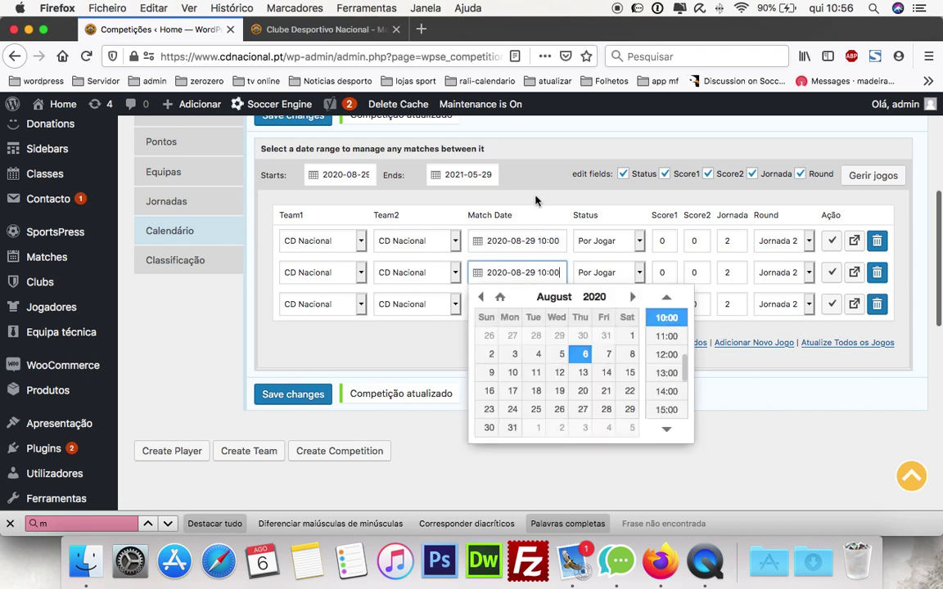
left_click(399, 327)
left_click(512, 304)
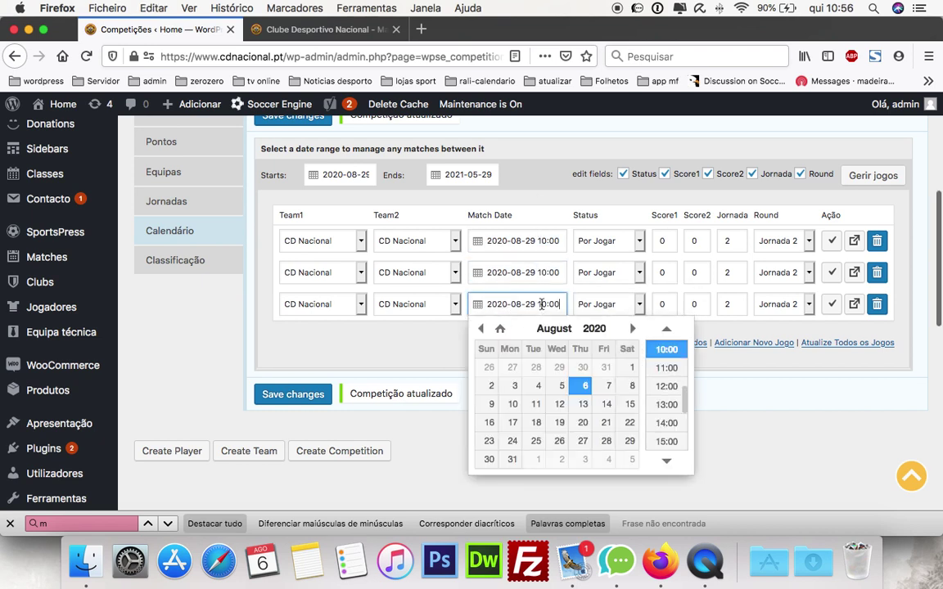
left_click(543, 304)
key("BackSpace")
type("2")
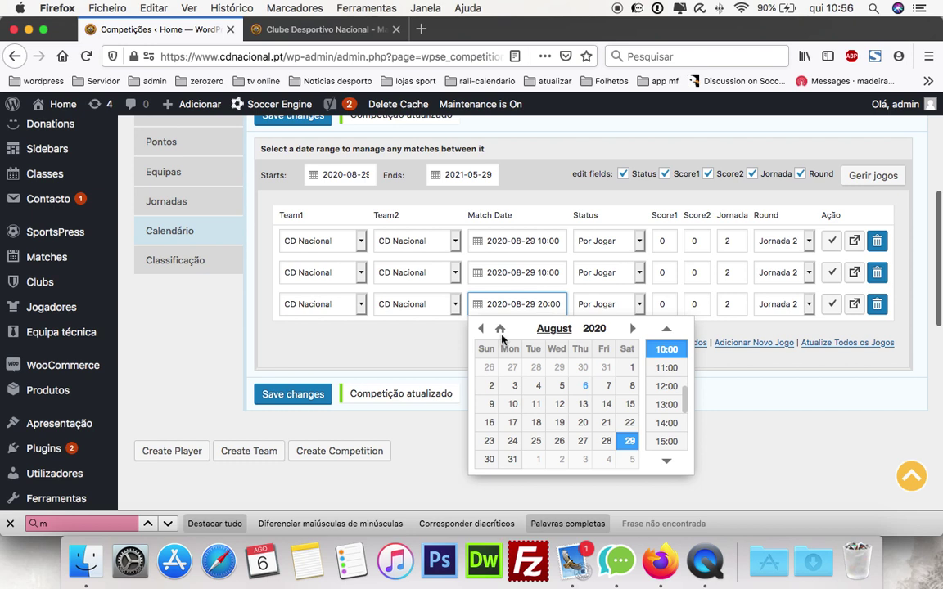
left_click(447, 349)
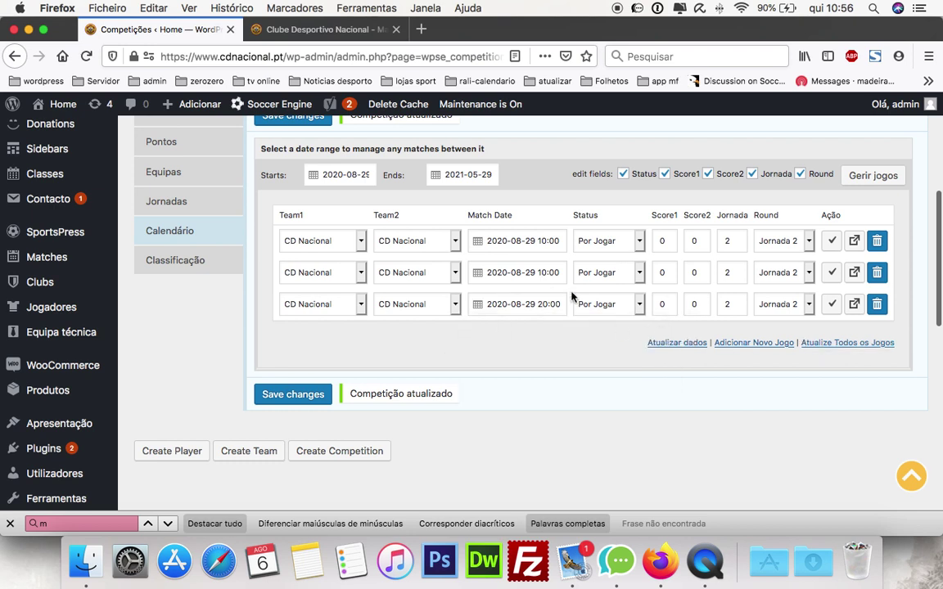
Step: Set the first match to FC Porto against Marítimo and the second to FC Porto against SL Benfica
left_click(352, 246)
left_click(357, 249)
left_click(418, 240)
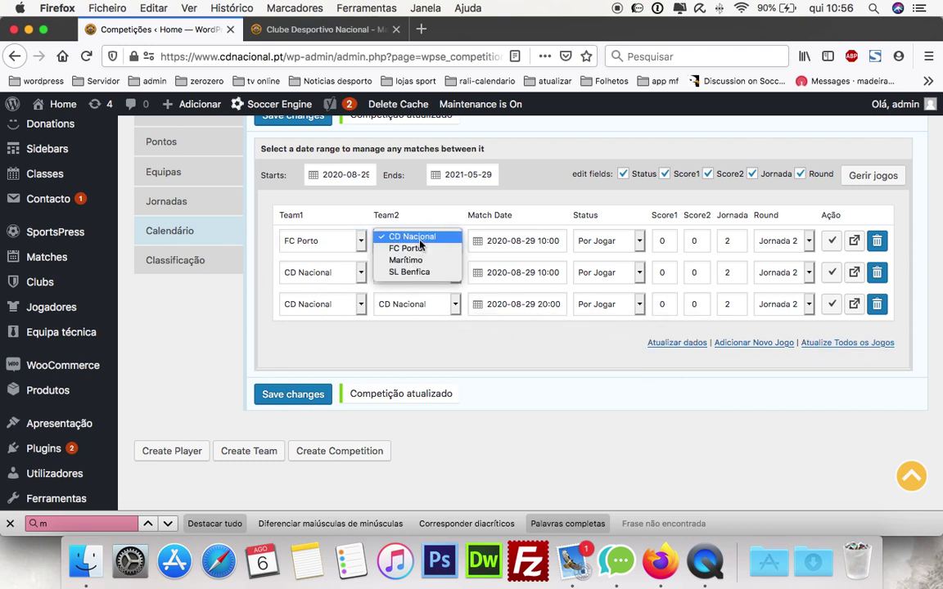
left_click(410, 261)
left_click(345, 274)
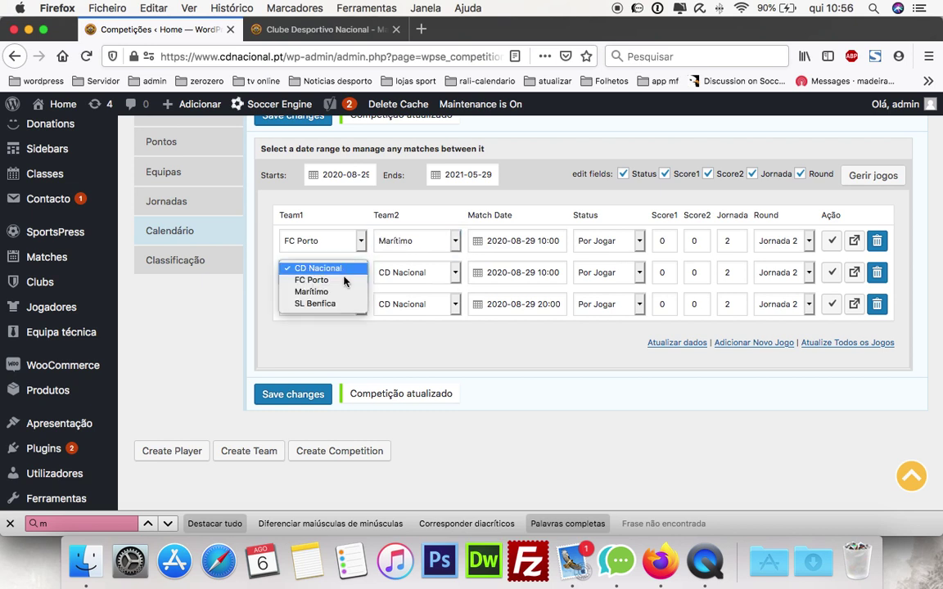
left_click(345, 281)
left_click(408, 277)
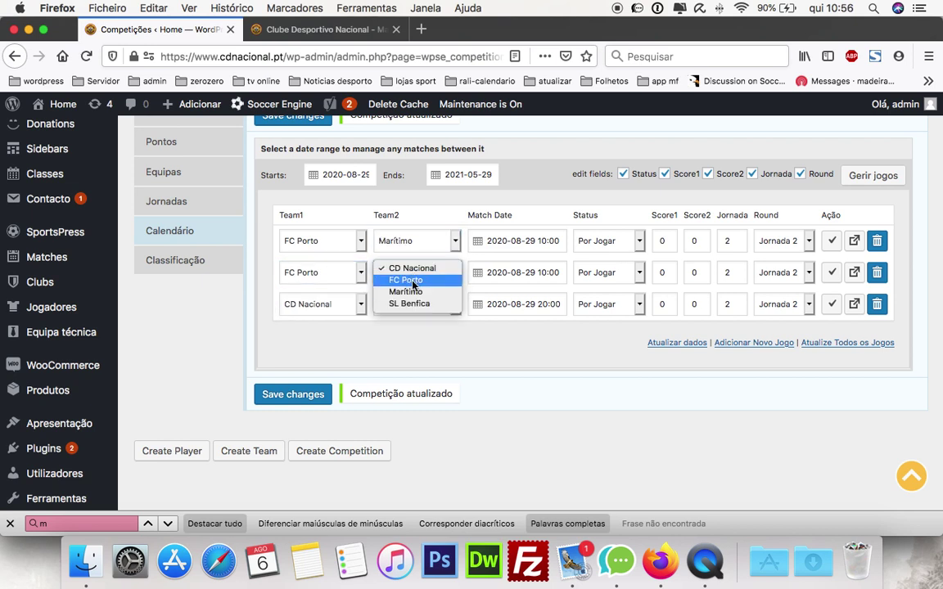
left_click(405, 304)
Step: Set the third match's first team to Marítimo, and save all the matches and the competition
left_click(352, 304)
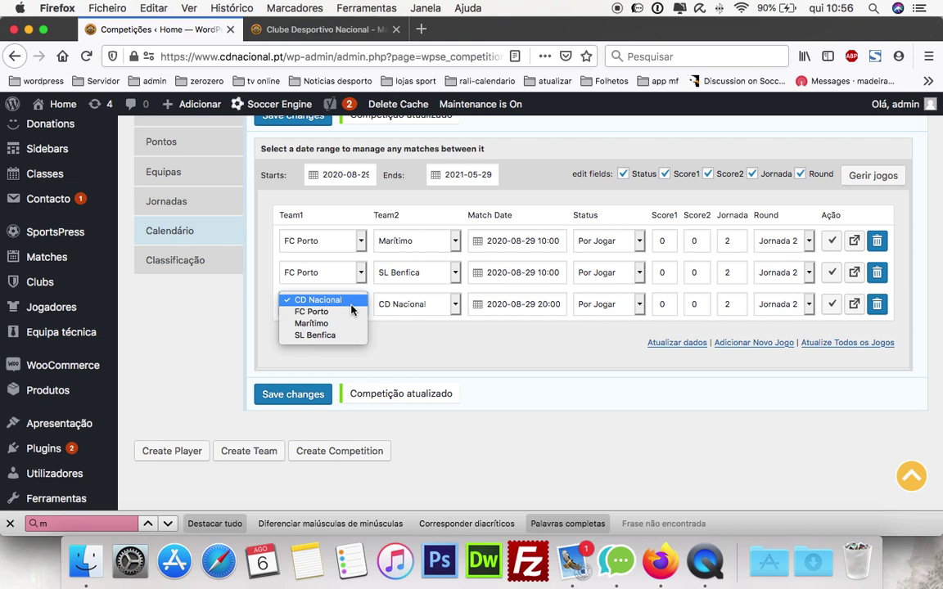
left_click(349, 324)
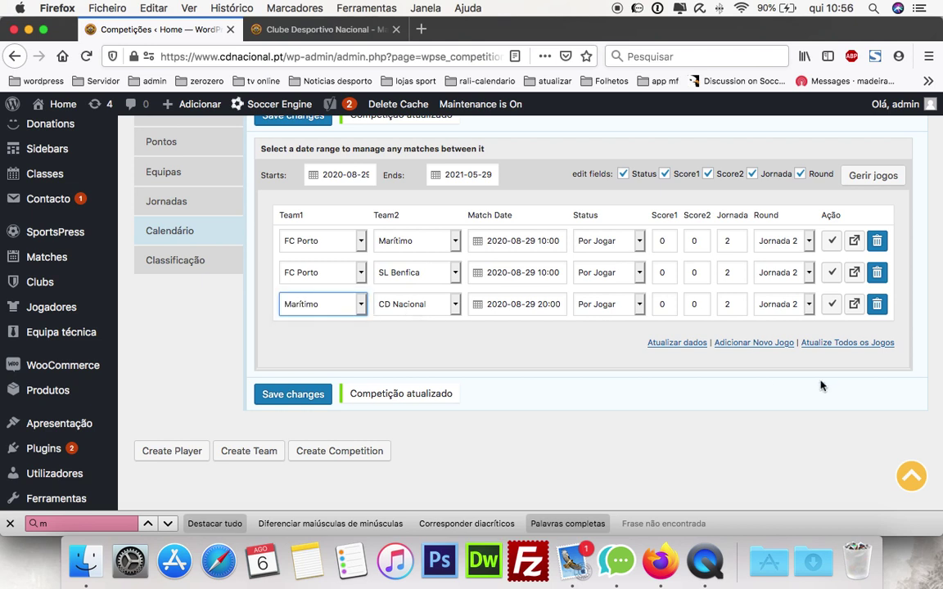
left_click(868, 343)
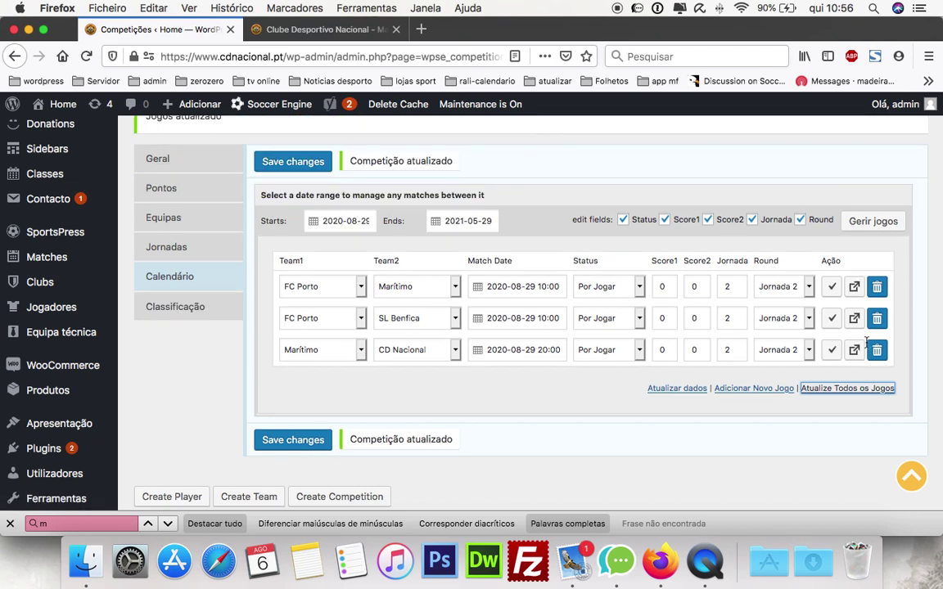
left_click(318, 442)
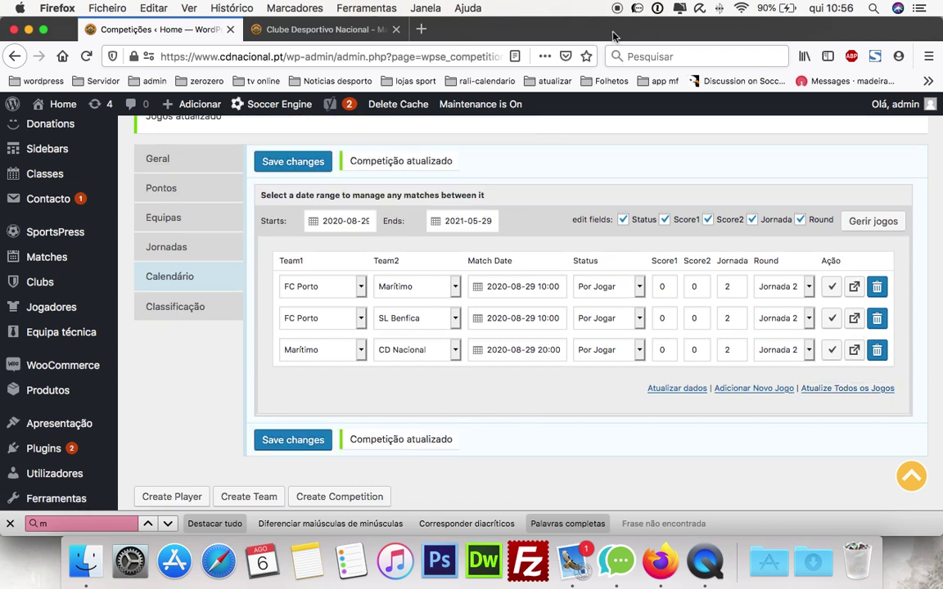
Step: Switch to the club's public website and open its Liga NOS page under professional football
left_click(368, 30)
scroll(237, 233, "down", 15)
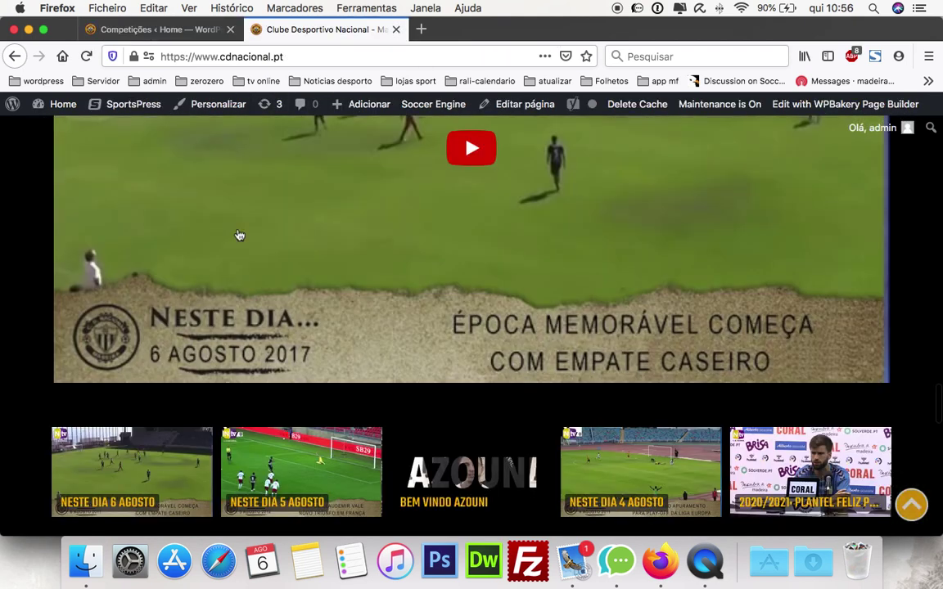
scroll(238, 233, "up", 10)
scroll(211, 278, "up", 5)
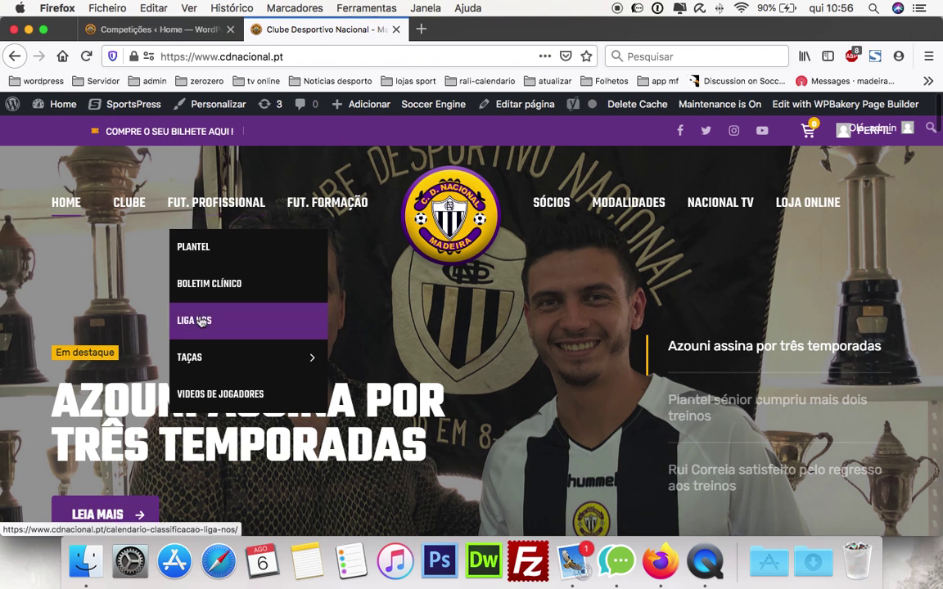
left_click(201, 322)
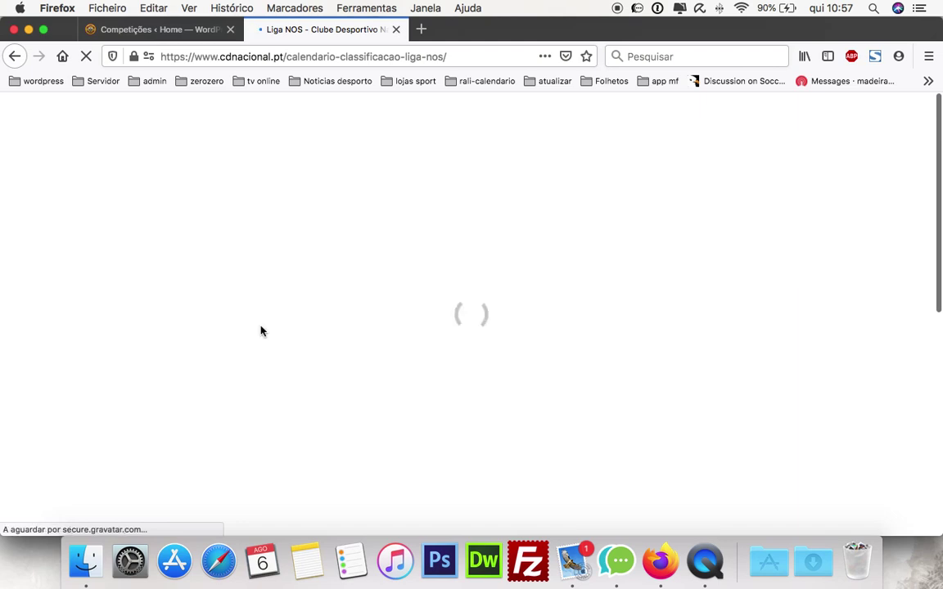
Step: Go to Jornada 2 in the public Liga NOS calendar and check its listed matches
scroll(811, 378, "down", 1)
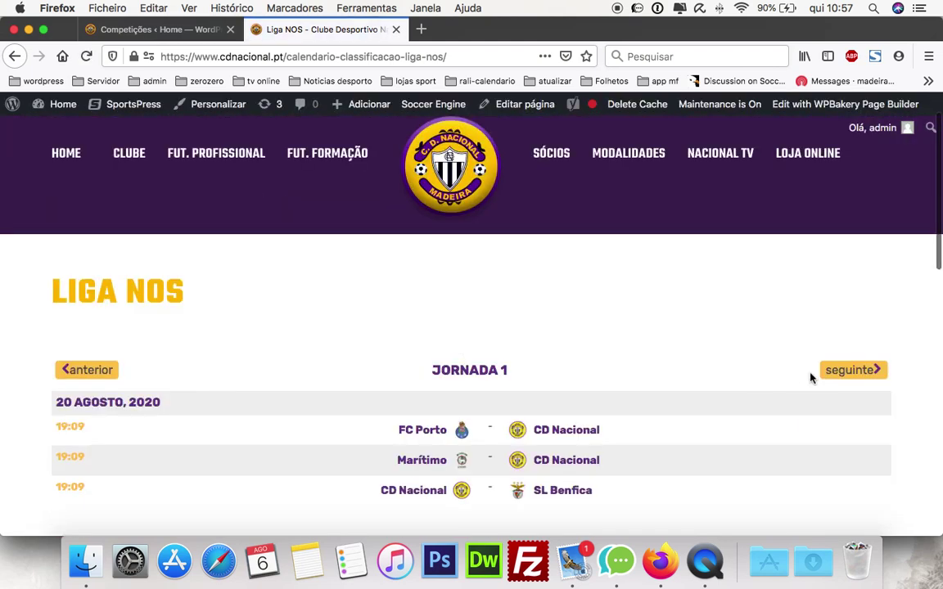
left_click(835, 375)
scroll(722, 394, "down", 3)
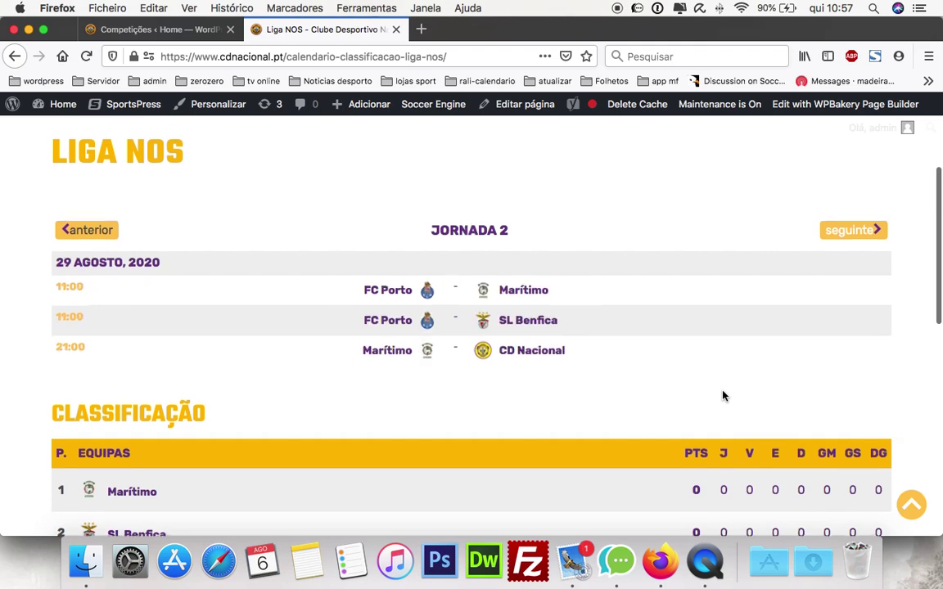
left_click_drag(664, 373, 188, 289)
left_click(398, 389)
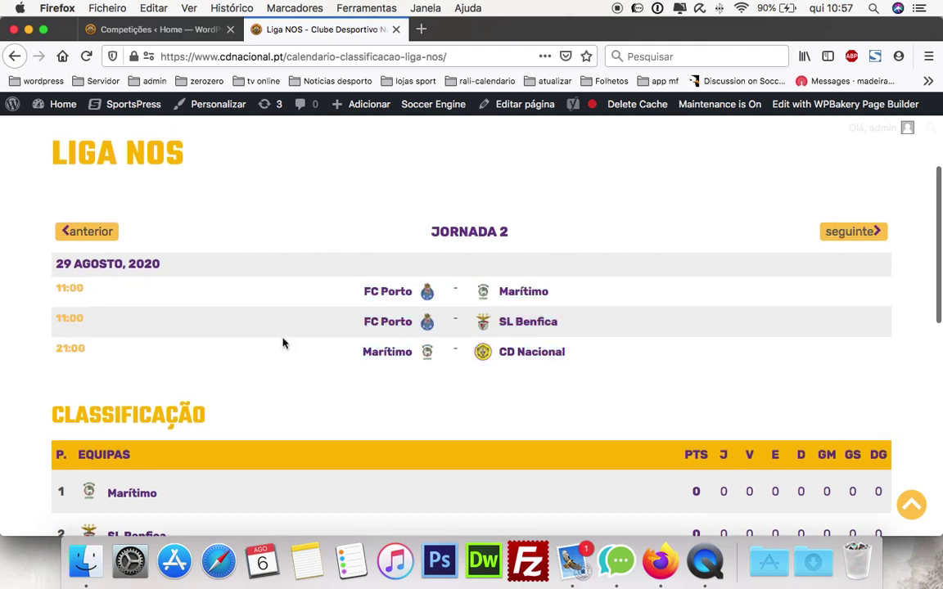